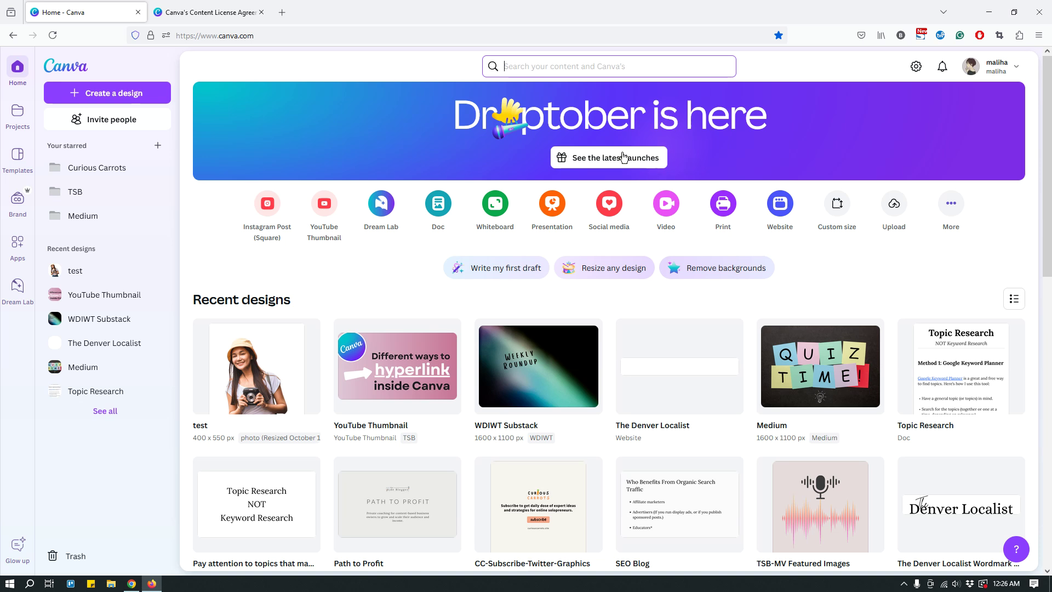
- Open the latest launches page, scroll down to The Disney collection and open it
{"action": "left_click", "coordinate": [575, 158]}
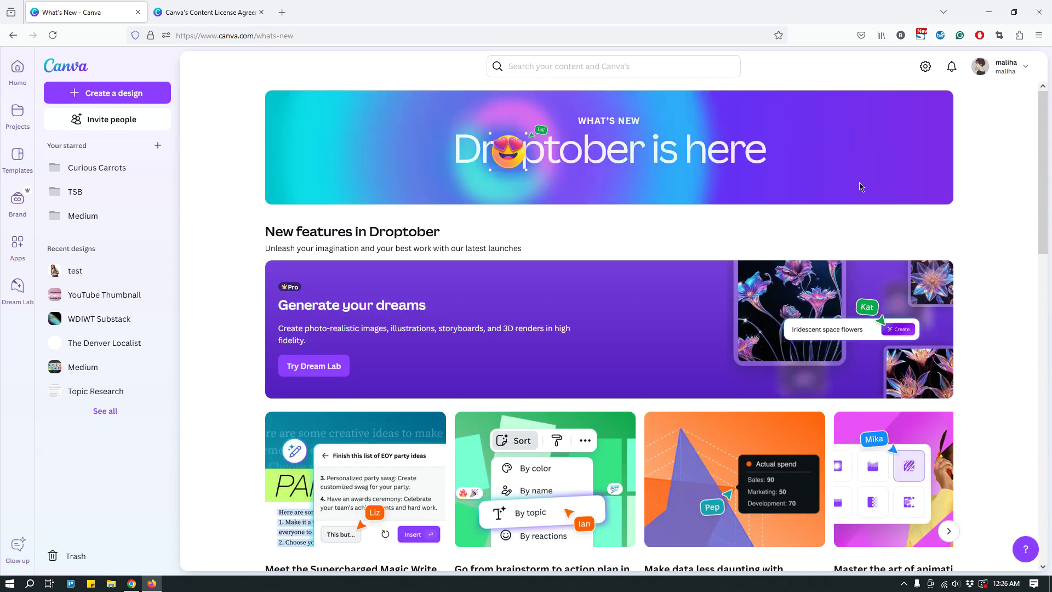
{"action": "scroll", "coordinate": [931, 279], "scroll_direction": "down", "scroll_amount": 1}
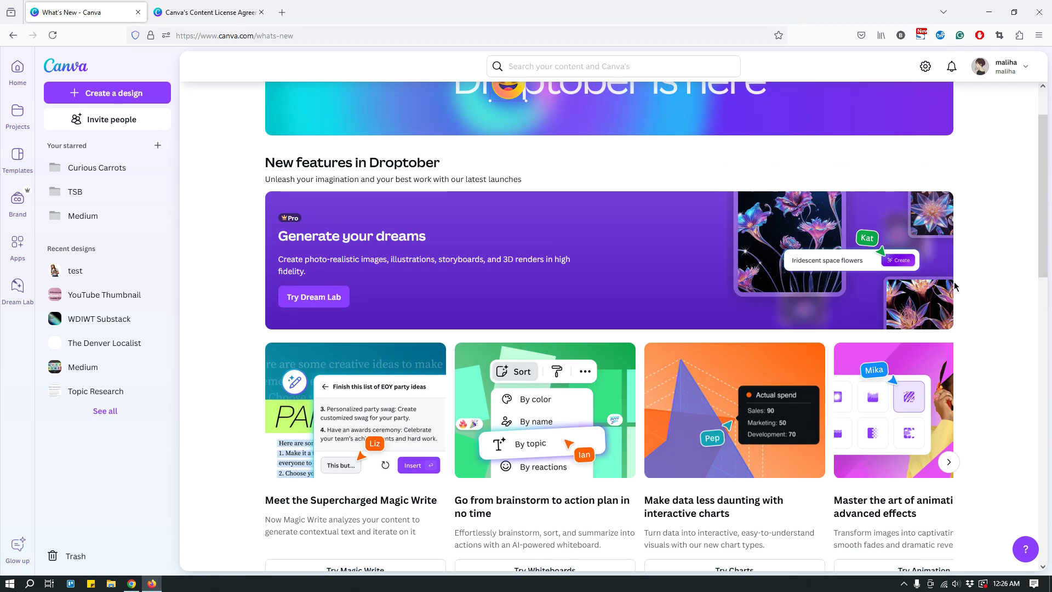
{"action": "scroll", "coordinate": [668, 262], "scroll_direction": "down", "scroll_amount": 2}
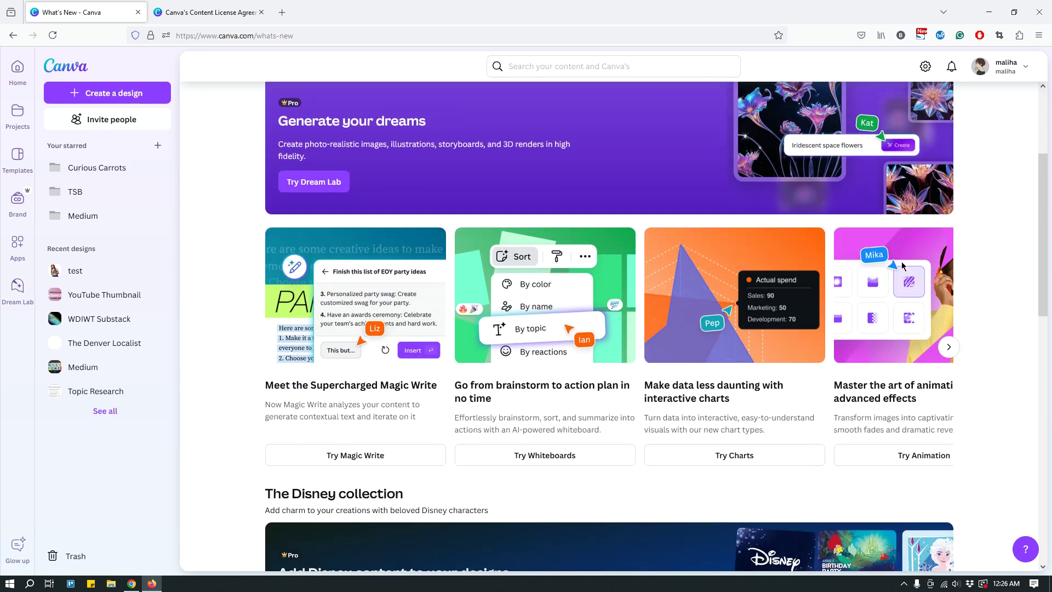
{"action": "scroll", "coordinate": [902, 266], "scroll_direction": "down", "scroll_amount": 4}
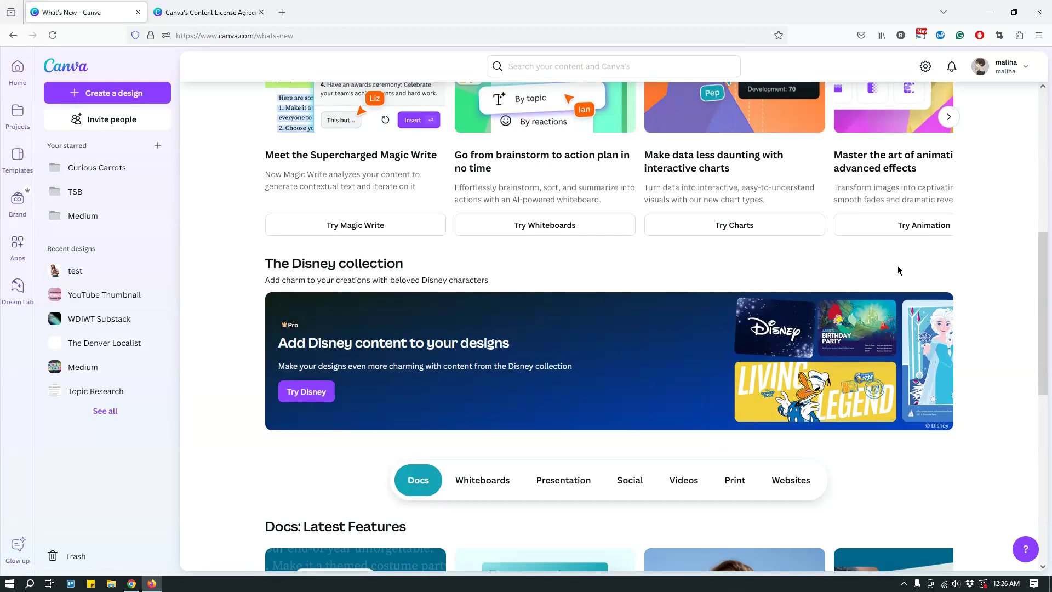
{"action": "scroll", "coordinate": [899, 270], "scroll_direction": "down", "scroll_amount": 1}
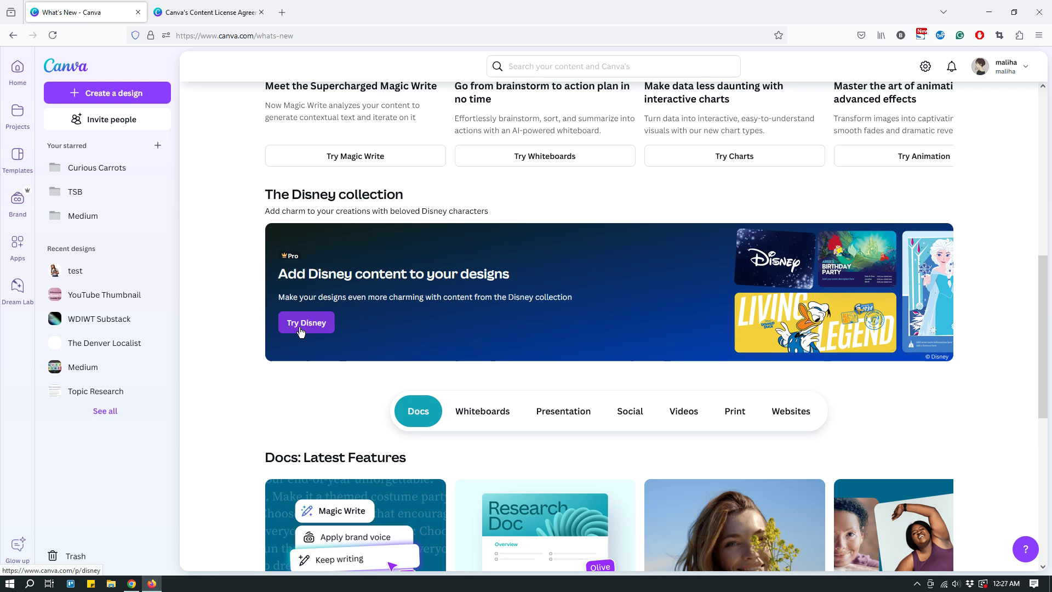
{"action": "left_click", "coordinate": [304, 324]}
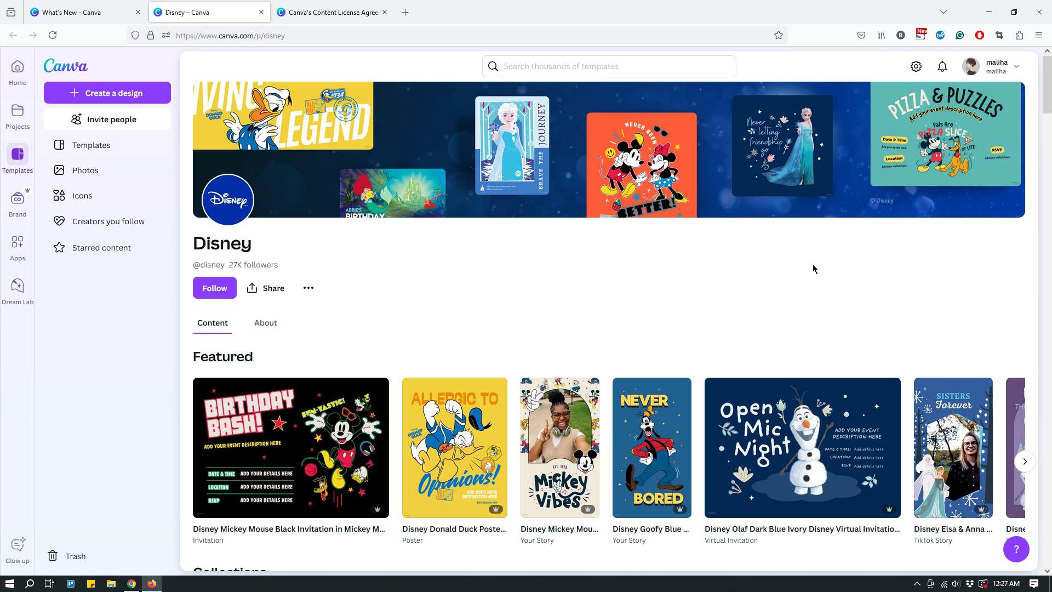
- Scroll the Disney profile page through its Featured and Collections sections
{"action": "scroll", "coordinate": [783, 282], "scroll_direction": "down", "scroll_amount": 1}
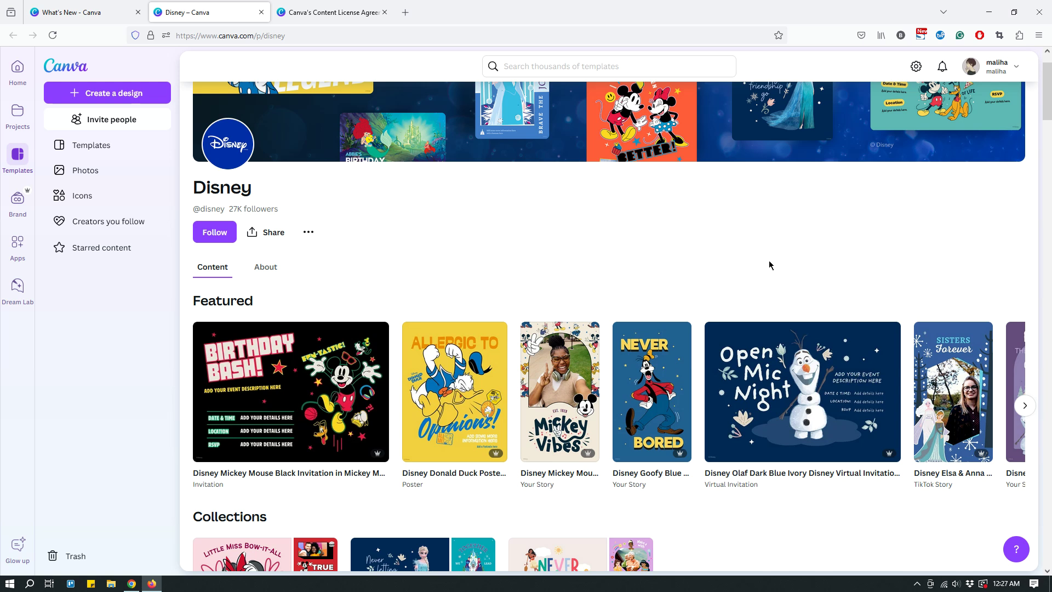
{"action": "scroll", "coordinate": [767, 263], "scroll_direction": "down", "scroll_amount": 4}
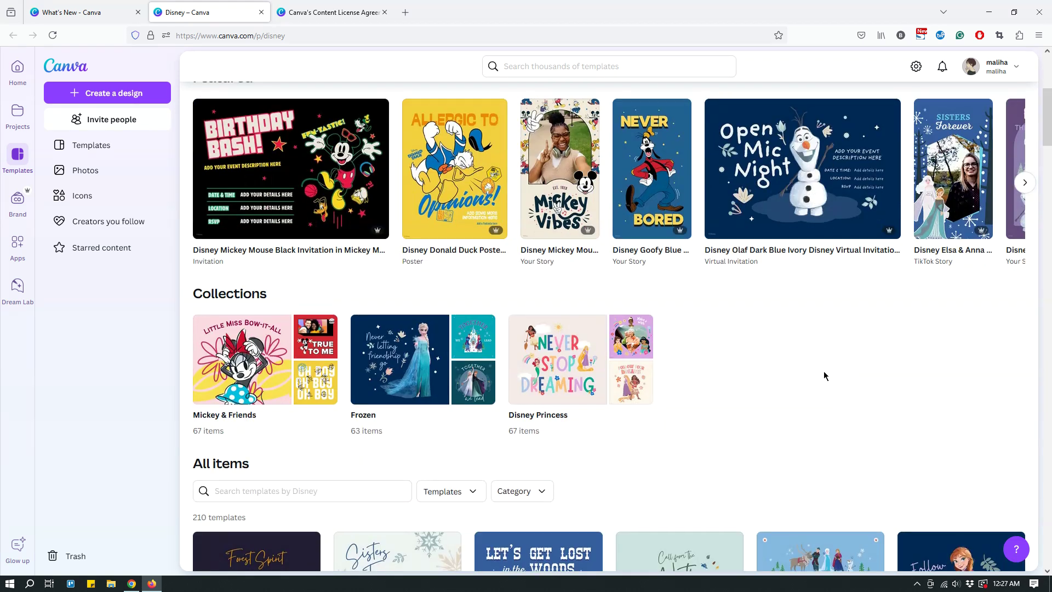
{"action": "scroll", "coordinate": [823, 370], "scroll_direction": "up", "scroll_amount": 3}
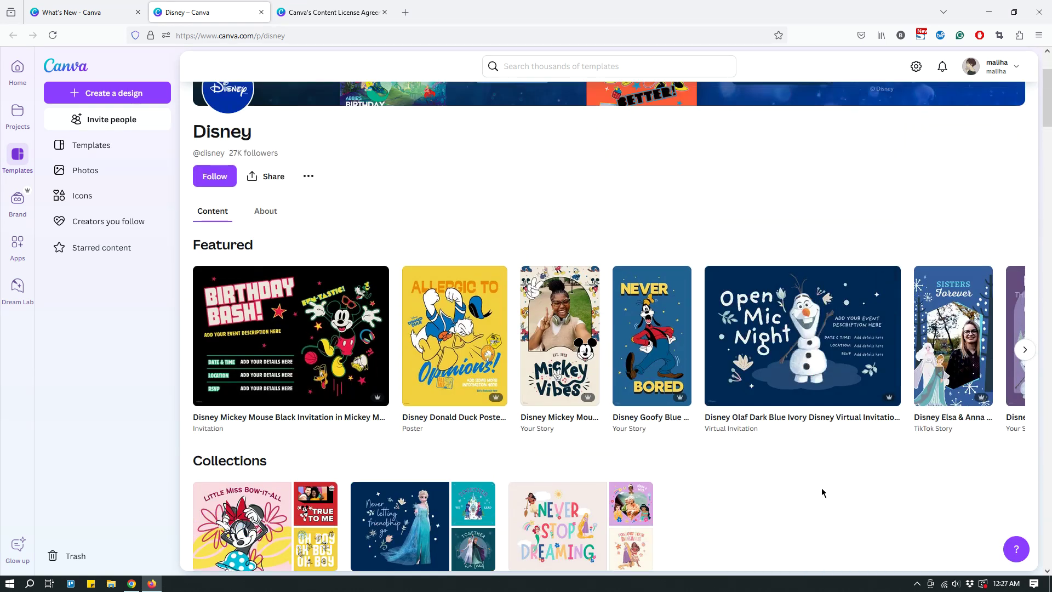
{"action": "scroll", "coordinate": [805, 449], "scroll_direction": "down", "scroll_amount": 2}
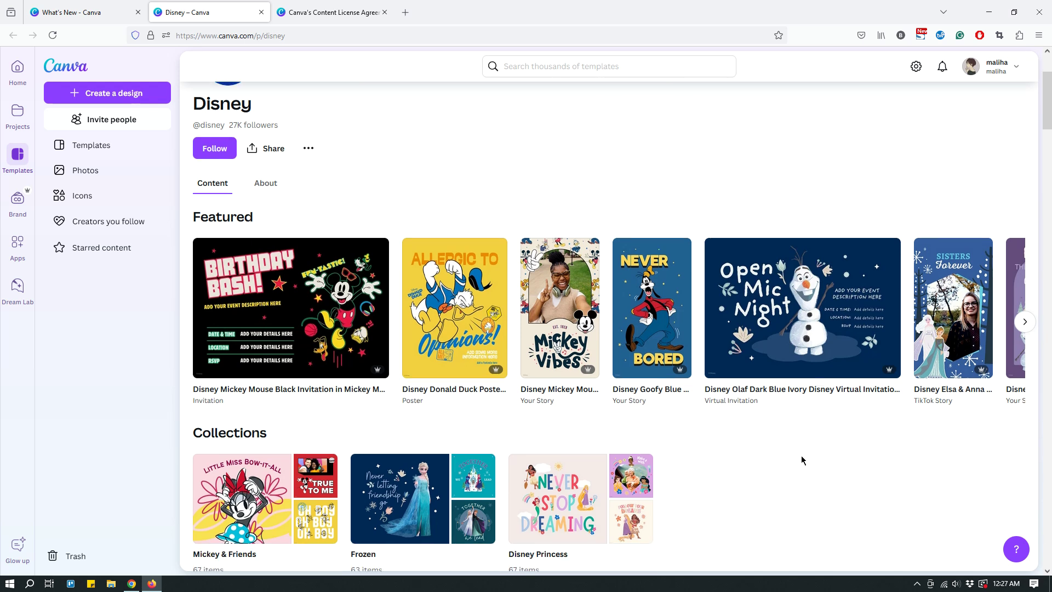
{"action": "scroll", "coordinate": [801, 460], "scroll_direction": "up", "scroll_amount": 4}
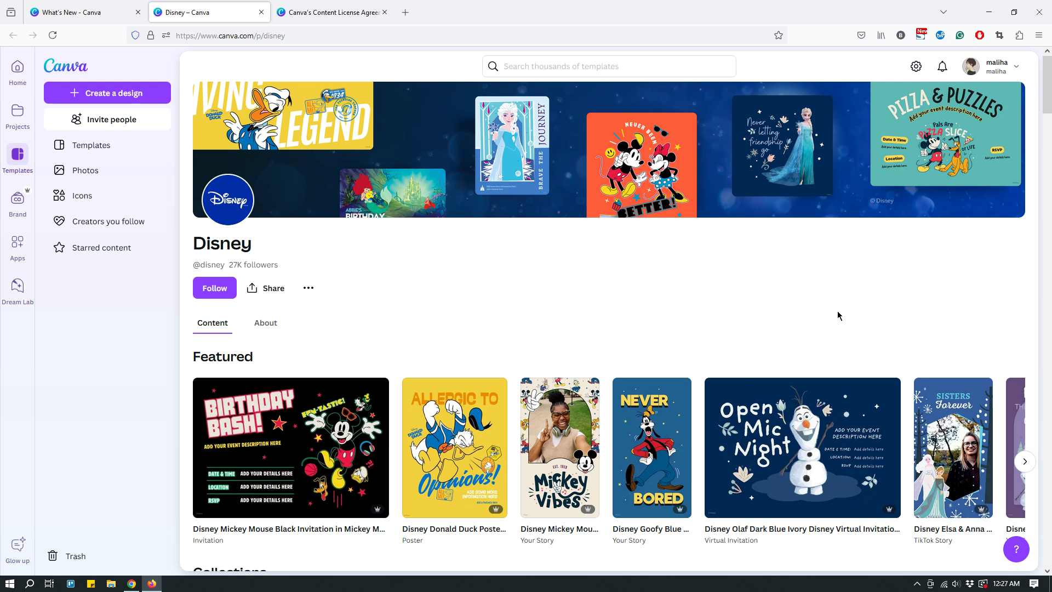
{"action": "scroll", "coordinate": [831, 324], "scroll_direction": "down", "scroll_amount": 2}
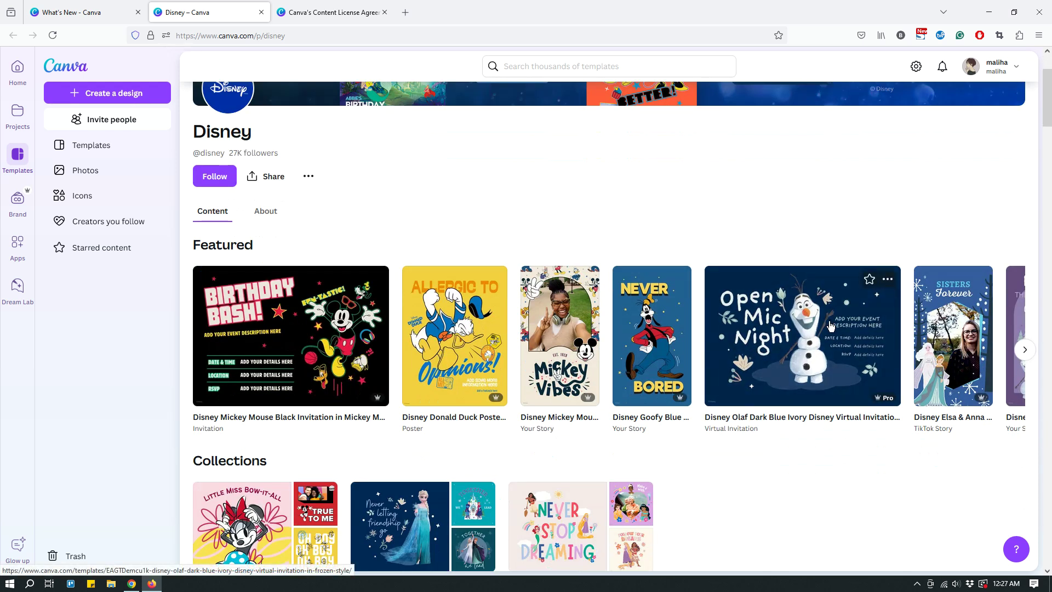
{"action": "scroll", "coordinate": [829, 325], "scroll_direction": "down", "scroll_amount": 3}
- Continue down to All items and open the Sisters Forever Elsa & Anna template
{"action": "scroll", "coordinate": [824, 331], "scroll_direction": "down", "scroll_amount": 4}
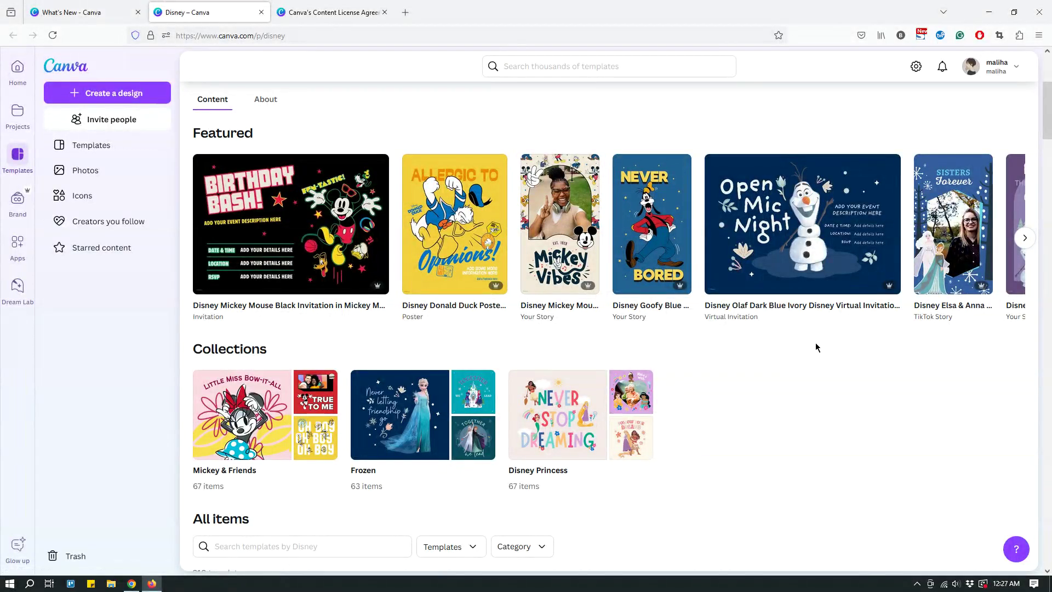
{"action": "scroll", "coordinate": [815, 343], "scroll_direction": "up", "scroll_amount": 3}
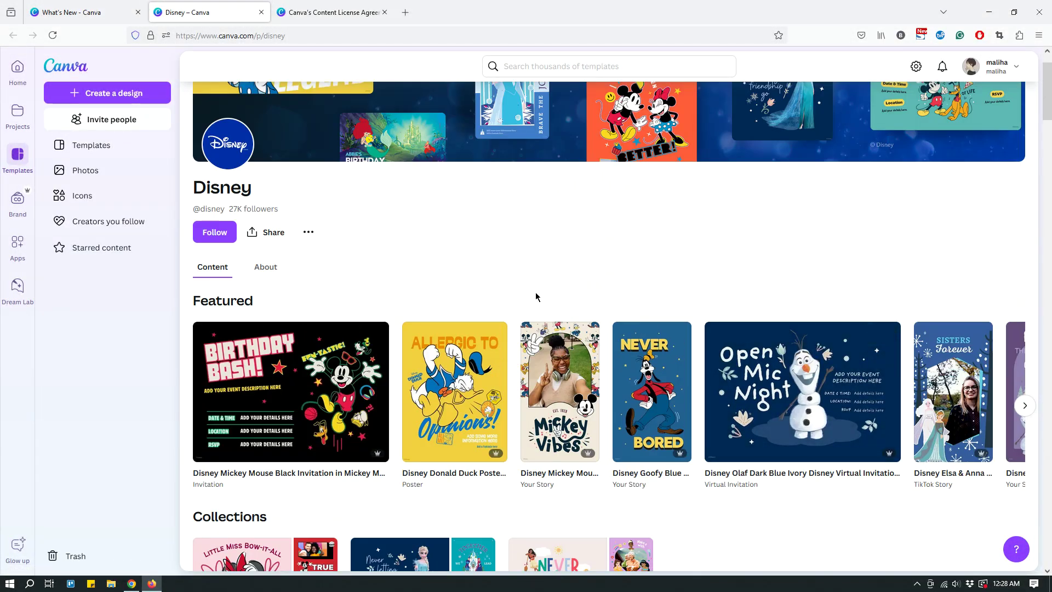
{"action": "scroll", "coordinate": [652, 290], "scroll_direction": "up", "scroll_amount": 1}
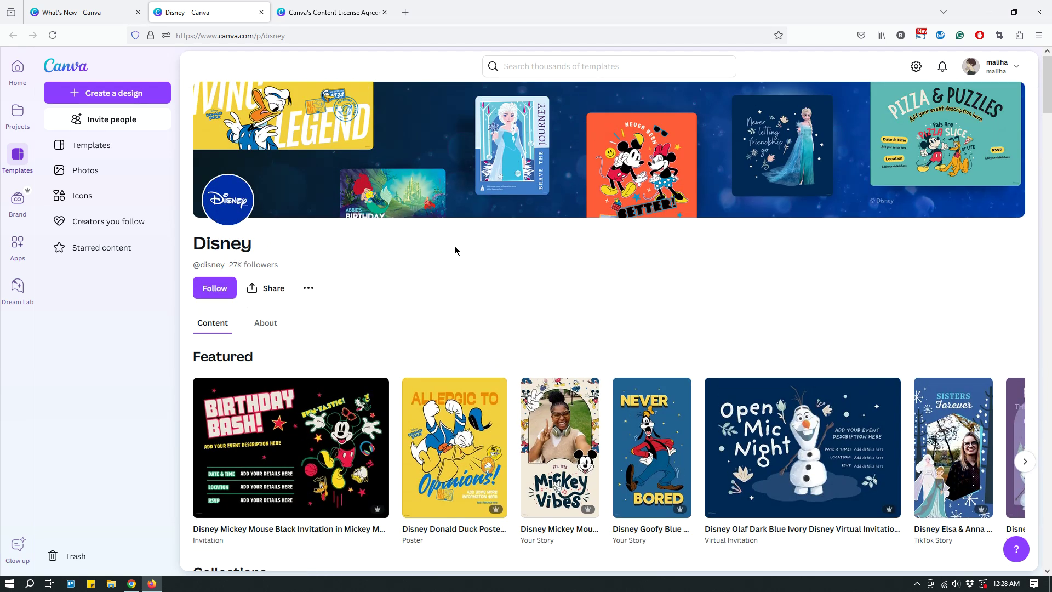
{"action": "scroll", "coordinate": [454, 250], "scroll_direction": "down", "scroll_amount": 3}
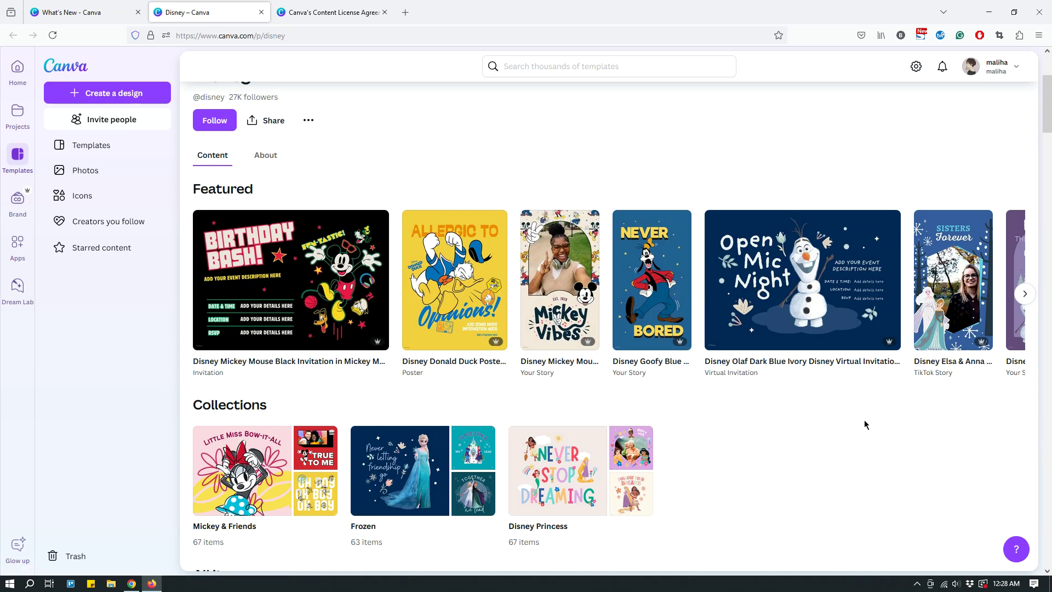
{"action": "scroll", "coordinate": [850, 411], "scroll_direction": "down", "scroll_amount": 2}
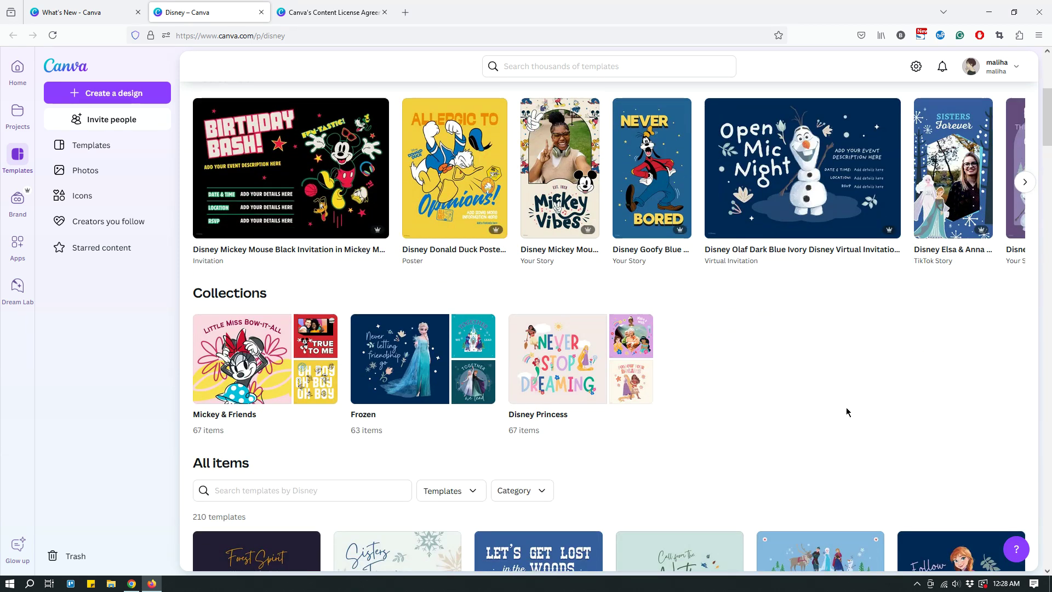
{"action": "scroll", "coordinate": [845, 412], "scroll_direction": "down", "scroll_amount": 4}
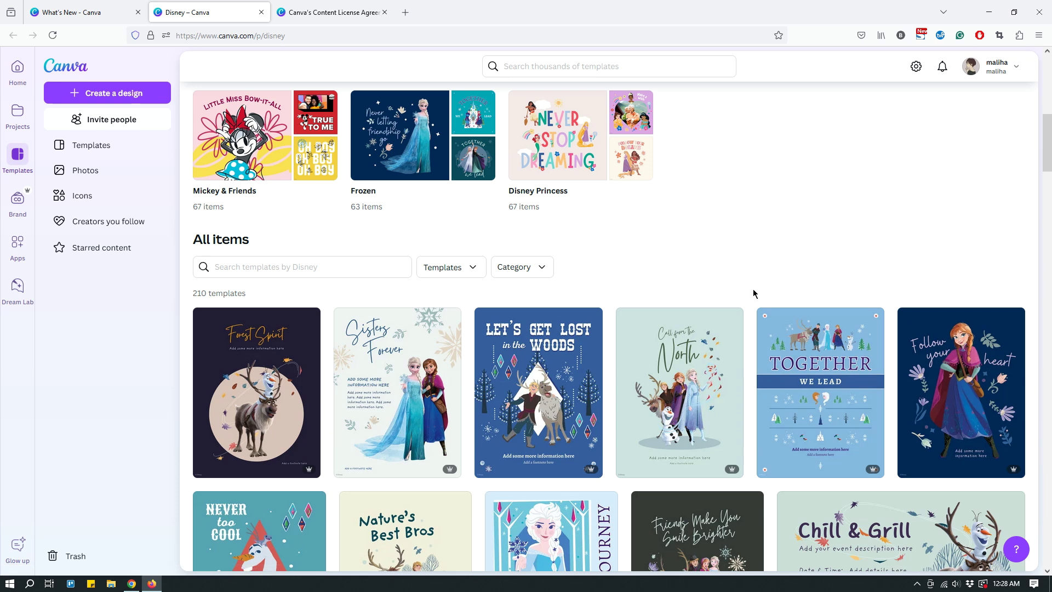
{"action": "scroll", "coordinate": [427, 354], "scroll_direction": "down", "scroll_amount": 2}
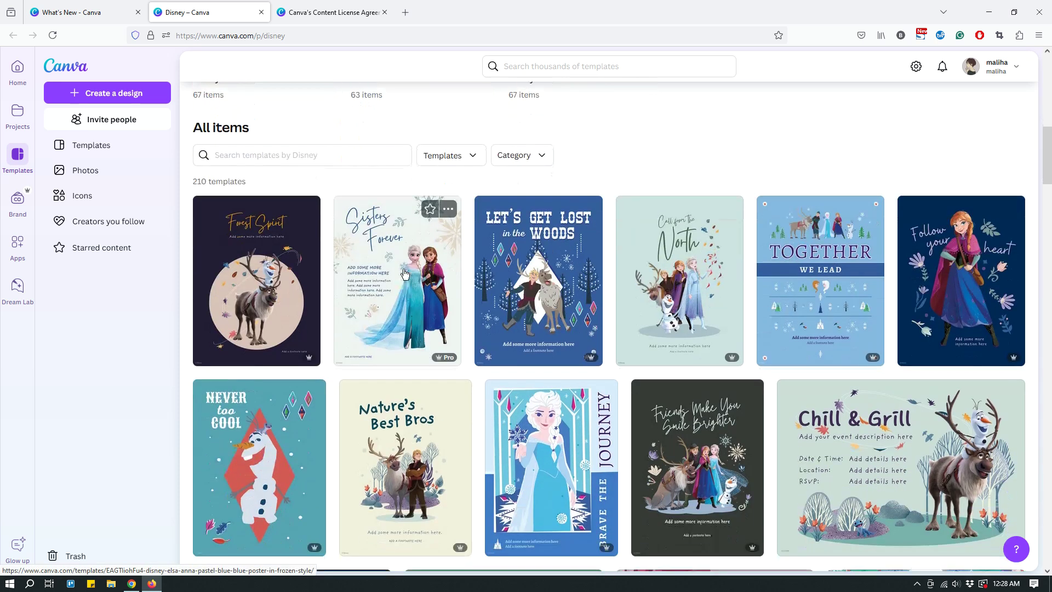
{"action": "left_click", "coordinate": [406, 277]}
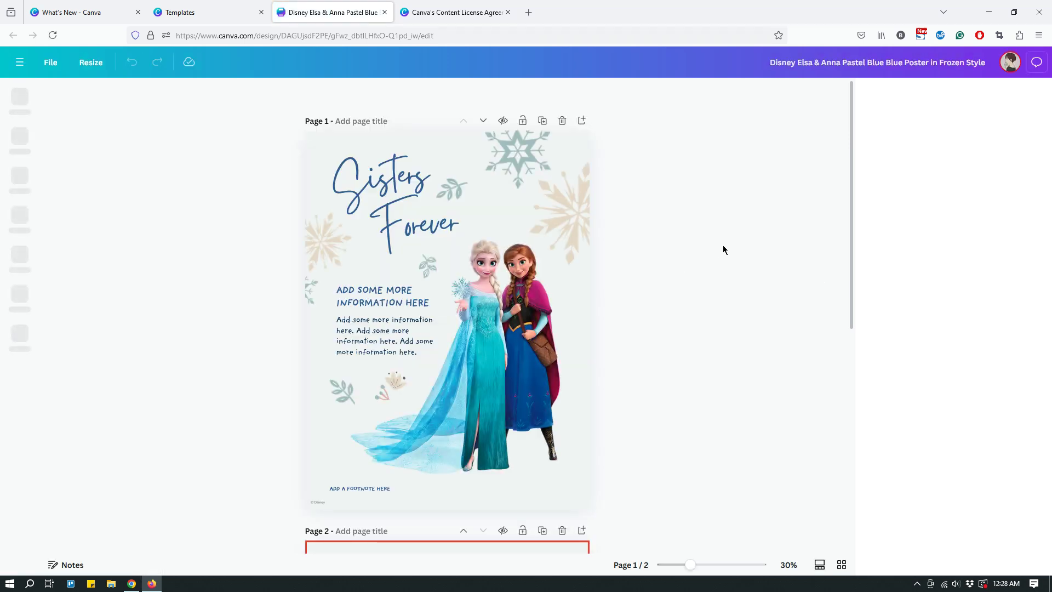
- Scroll the Sisters Forever poster and dismiss the Disney licence notice
{"action": "scroll", "coordinate": [626, 302], "scroll_direction": "down", "scroll_amount": 7}
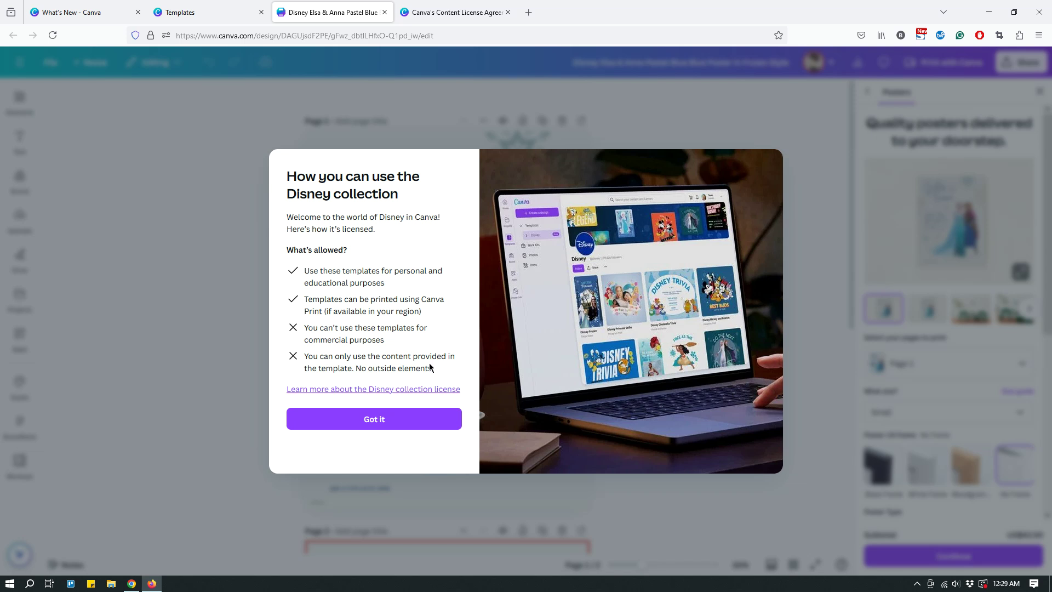
{"action": "left_click", "coordinate": [415, 422]}
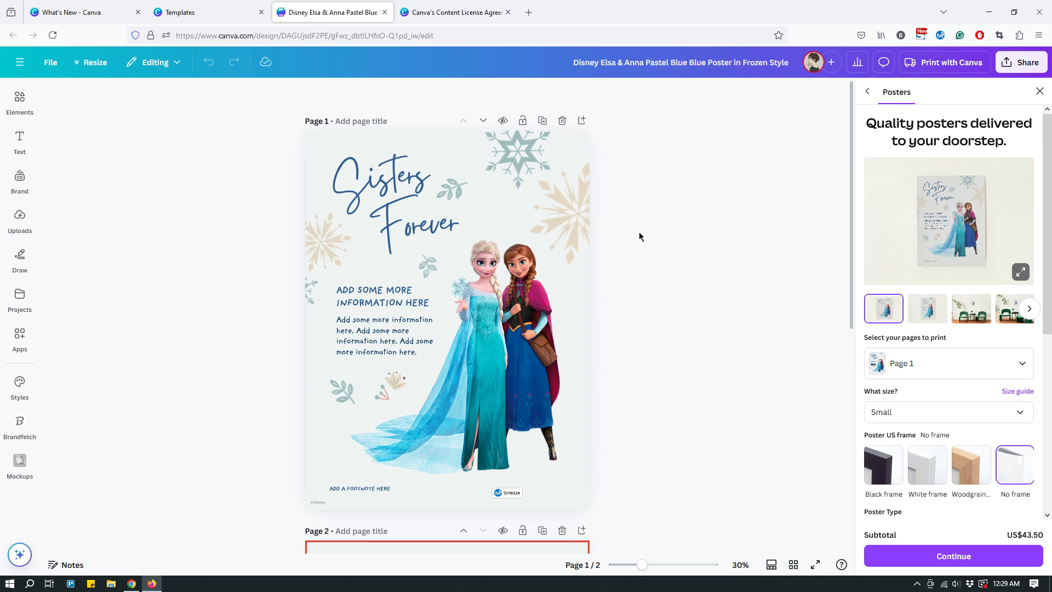
{"action": "scroll", "coordinate": [638, 237], "scroll_direction": "down", "scroll_amount": 7}
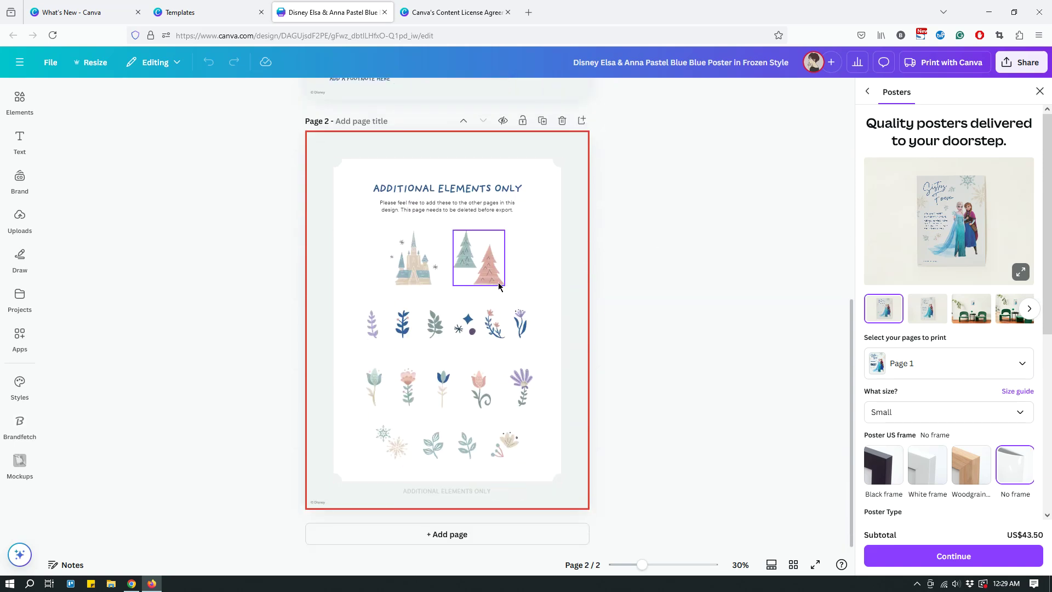
{"action": "scroll", "coordinate": [647, 265], "scroll_direction": "up", "scroll_amount": 5}
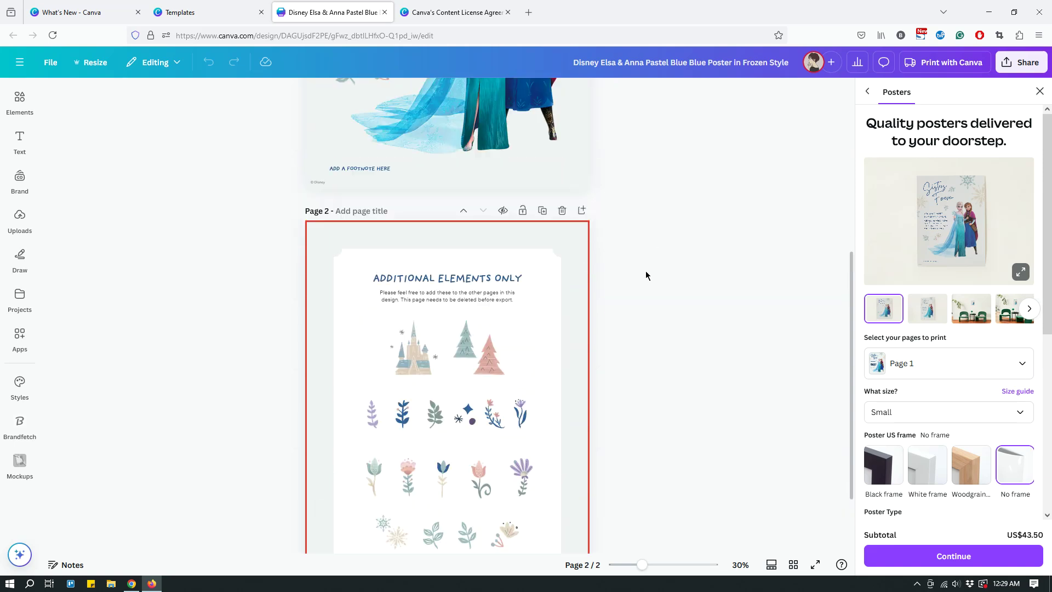
{"action": "scroll", "coordinate": [645, 271], "scroll_direction": "down", "scroll_amount": 3}
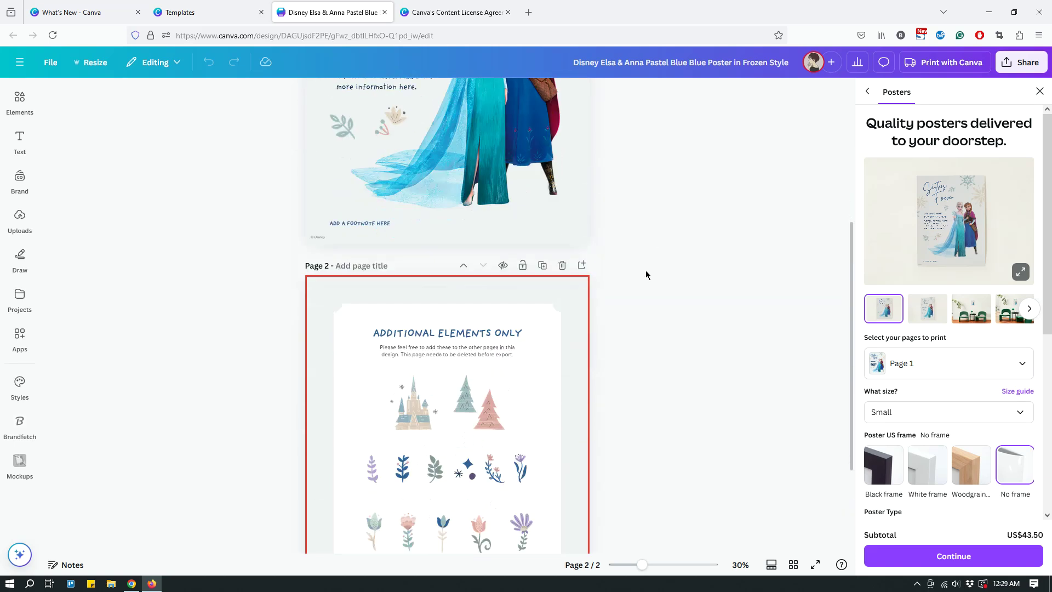
{"action": "scroll", "coordinate": [645, 270], "scroll_direction": "up", "scroll_amount": 4}
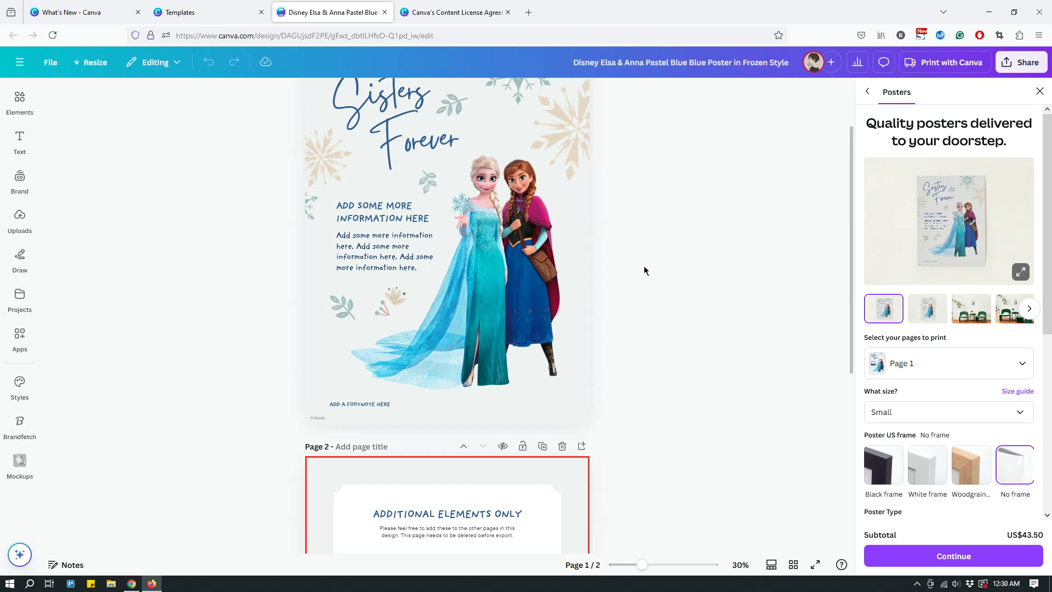
{"action": "scroll", "coordinate": [644, 270], "scroll_direction": "up", "scroll_amount": 2}
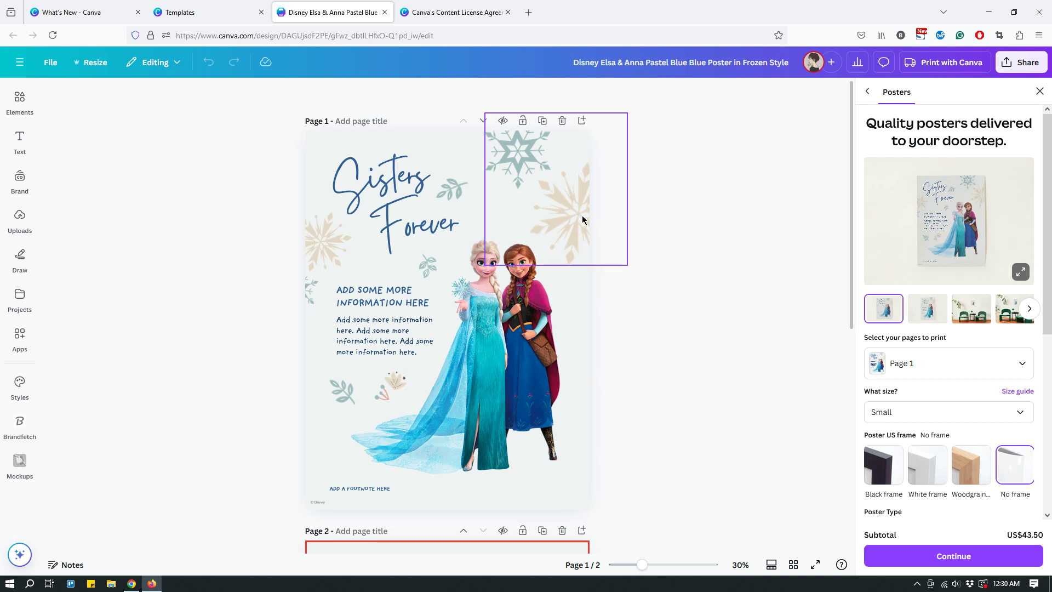
{"action": "scroll", "coordinate": [557, 235], "scroll_direction": "down", "scroll_amount": 6}
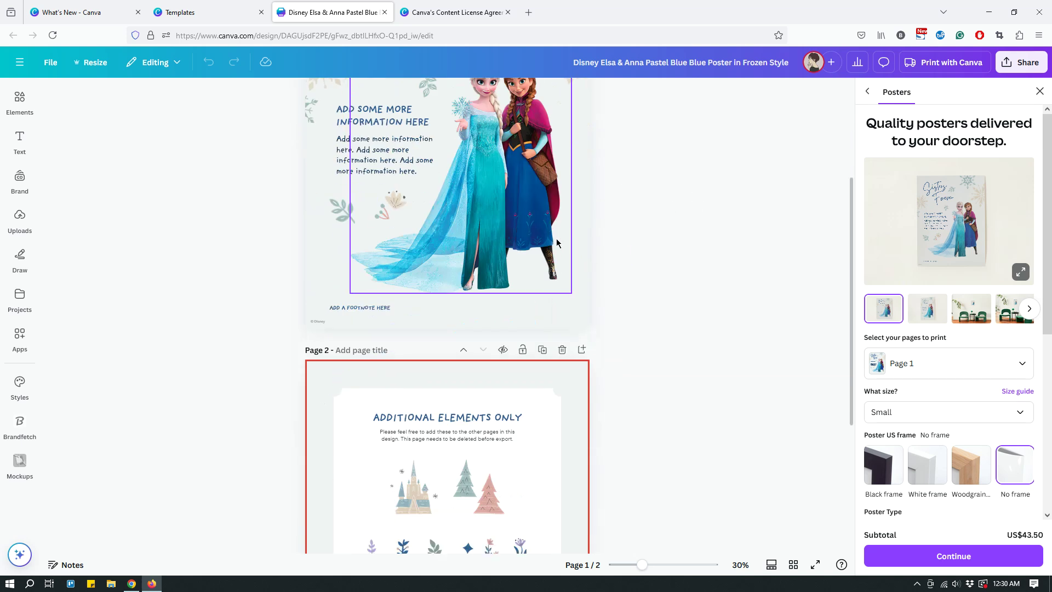
{"action": "scroll", "coordinate": [557, 247], "scroll_direction": "up", "scroll_amount": 6}
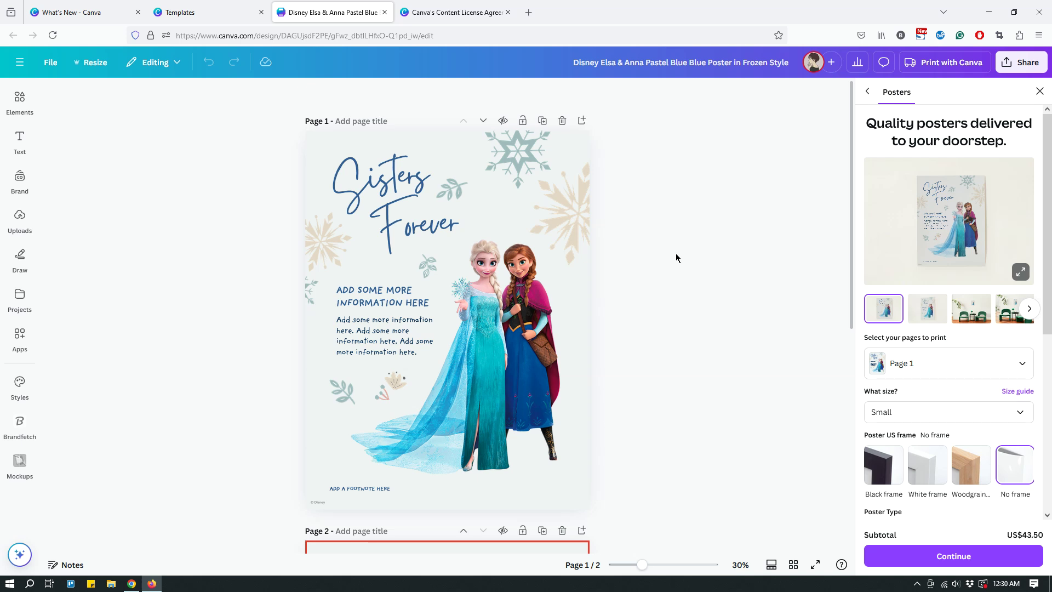
{"action": "mouse_move", "coordinate": [188, 17]}
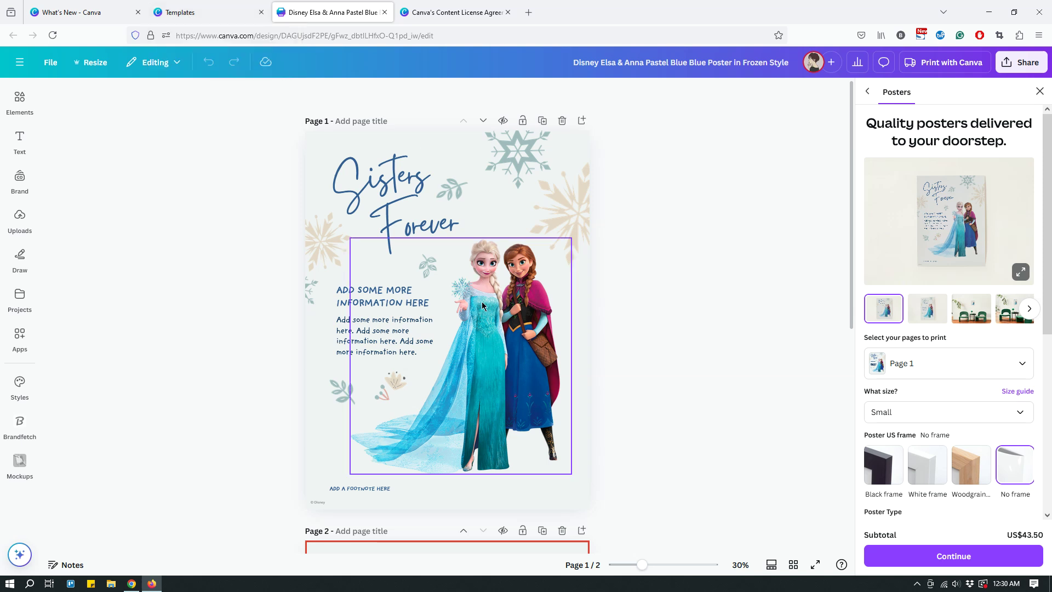
- Nudge the Elsa & Anna image slightly right and browse the Text, Brand and Elements panels
{"action": "mouse_move", "coordinate": [490, 324]}
{"action": "left_mouse_down"}
{"action": "mouse_move", "coordinate": [482, 327]}
{"action": "mouse_move", "coordinate": [517, 336]}
{"action": "mouse_move", "coordinate": [500, 329]}
{"action": "left_mouse_up"}
{"action": "left_click", "coordinate": [10, 138]}
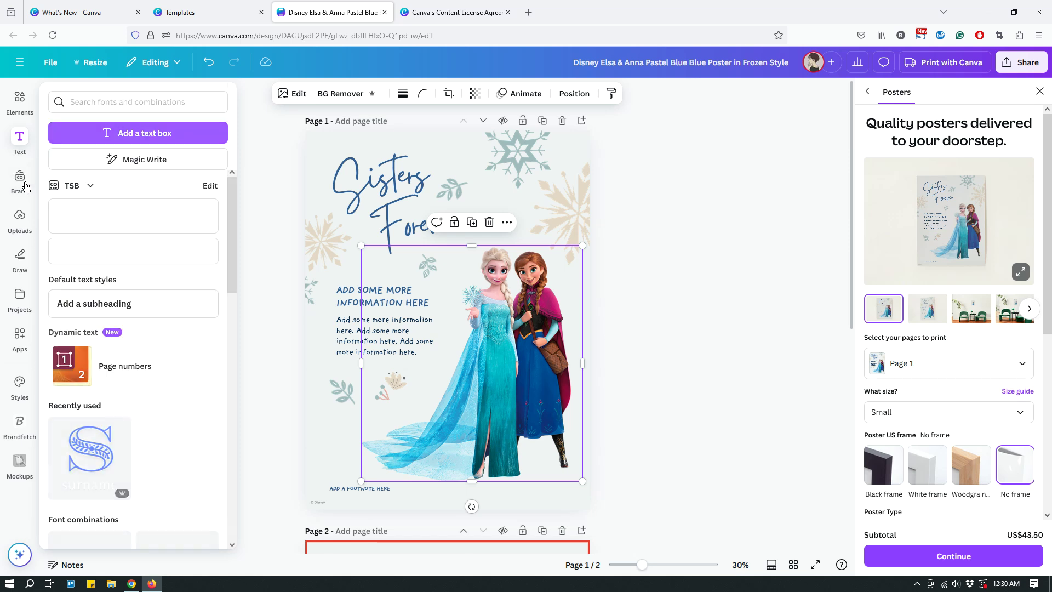
{"action": "left_click", "coordinate": [19, 178]}
{"action": "left_click", "coordinate": [21, 104]}
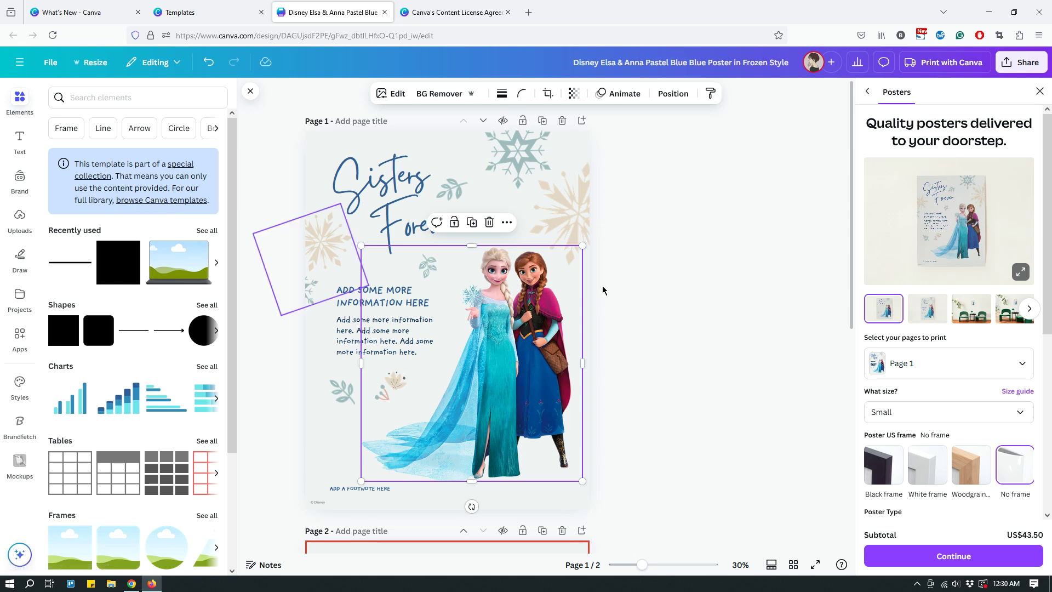
- Inspect the 'ADD SOME MORE INFORMATION HERE' heading and the body text paragraph
{"action": "left_click", "coordinate": [705, 296]}
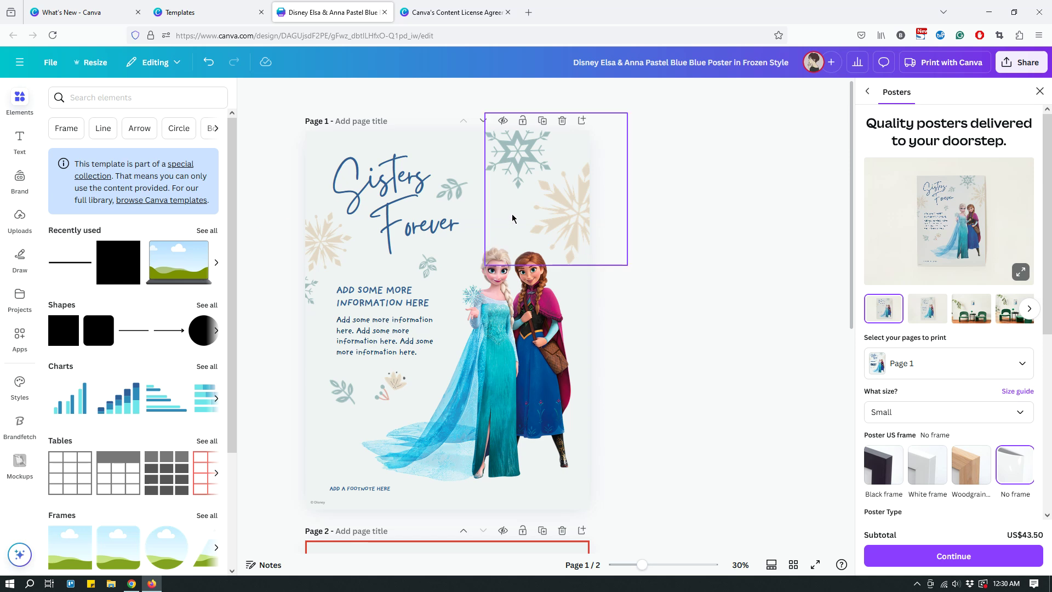
{"action": "scroll", "coordinate": [512, 218], "scroll_direction": "down", "scroll_amount": 3}
{"action": "scroll", "coordinate": [610, 238], "scroll_direction": "up", "scroll_amount": 3}
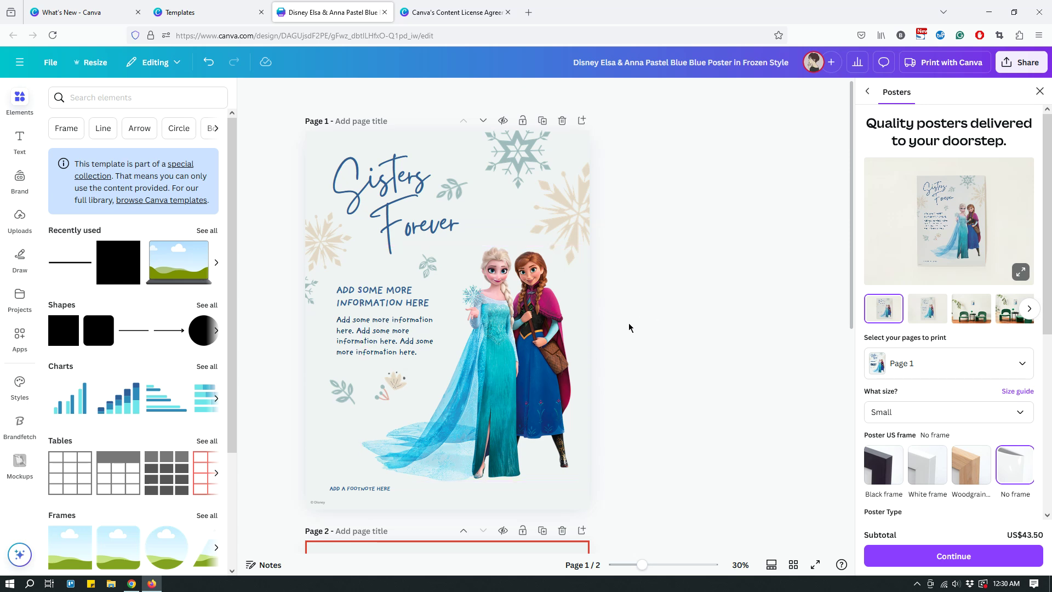
{"action": "double_click", "coordinate": [366, 300]}
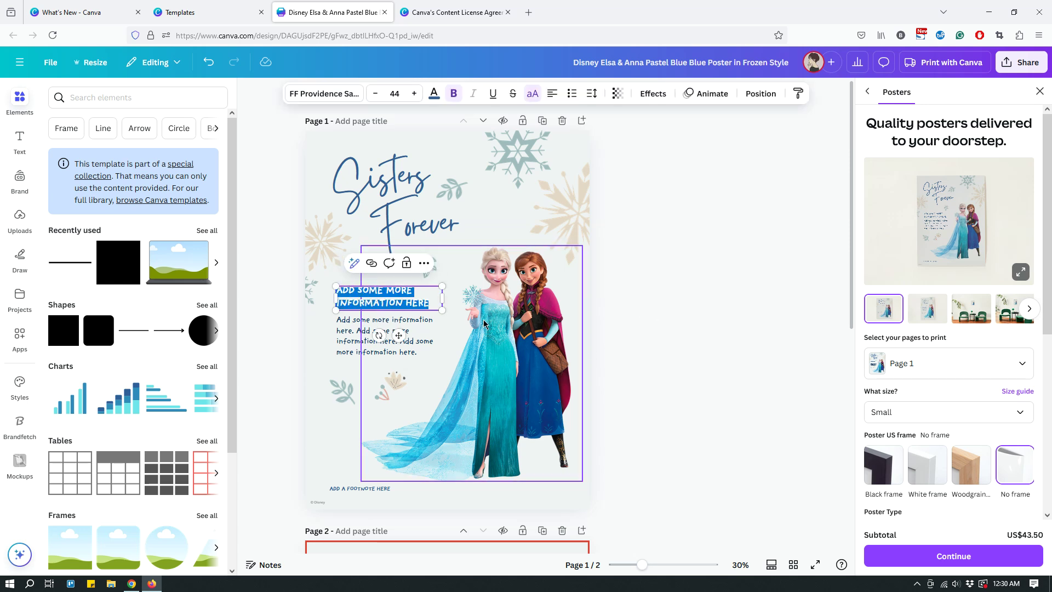
{"action": "double_click", "coordinate": [359, 336]}
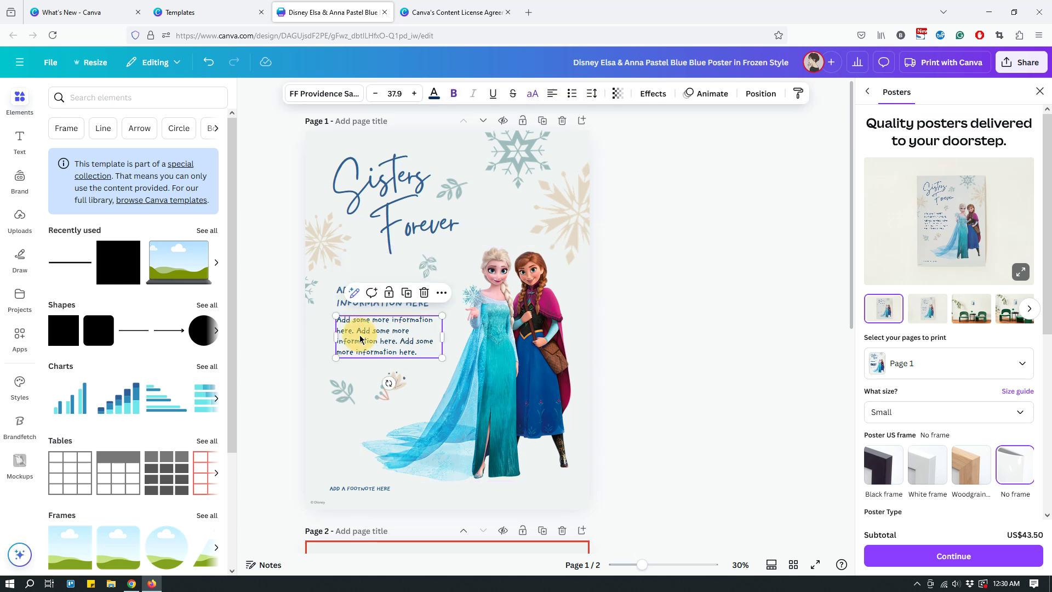
{"action": "scroll", "coordinate": [648, 208], "scroll_direction": "down", "scroll_amount": 4}
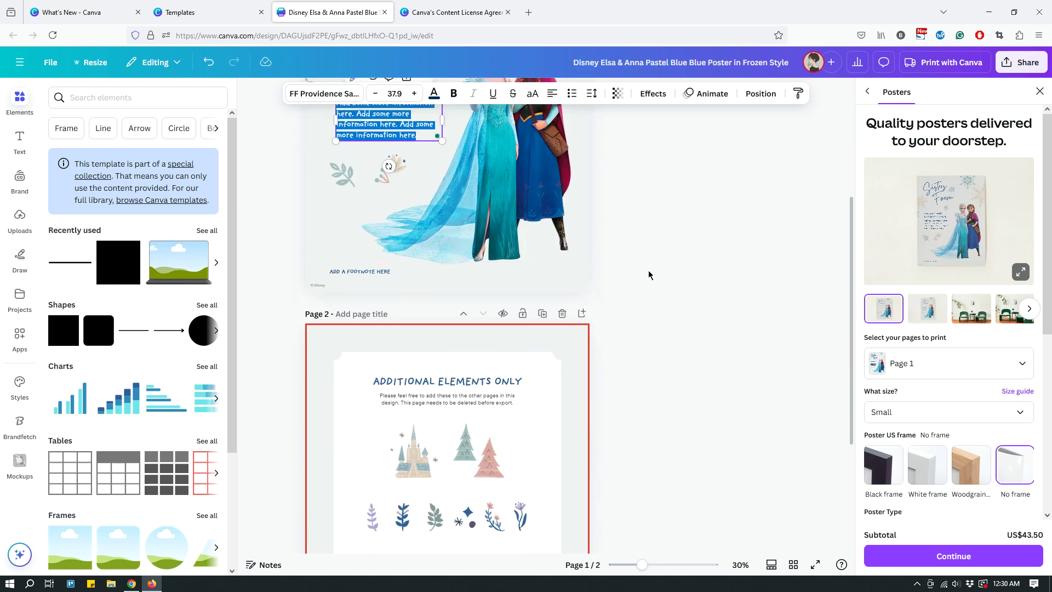
{"action": "left_click", "coordinate": [667, 274]}
{"action": "scroll", "coordinate": [671, 276], "scroll_direction": "up", "scroll_amount": 4}
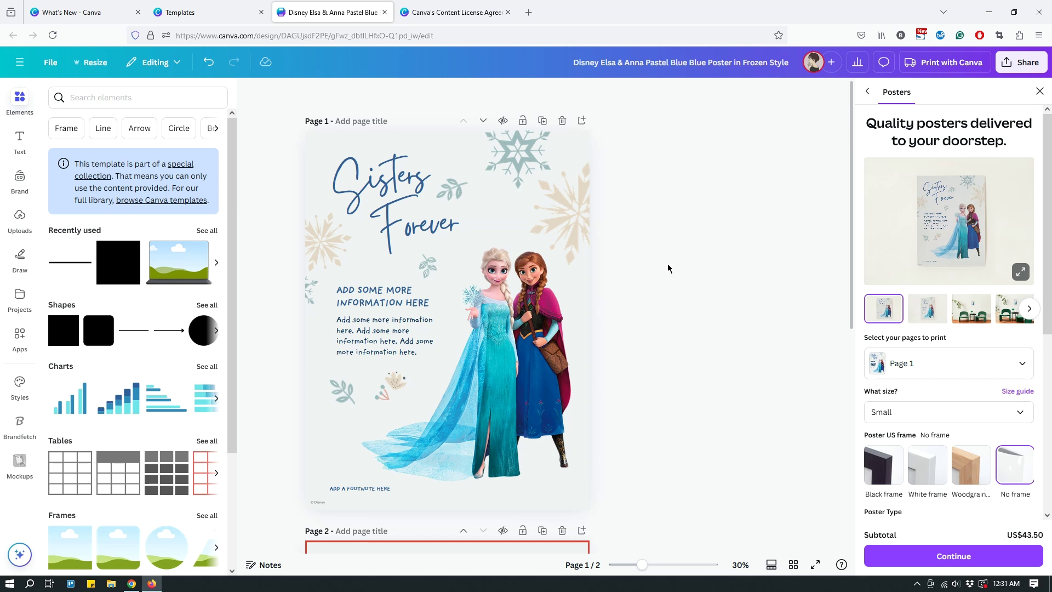
- Scroll between Page 1 and Page 2 of the poster and collapse the Elements panel
{"action": "scroll", "coordinate": [668, 265], "scroll_direction": "down", "scroll_amount": 5}
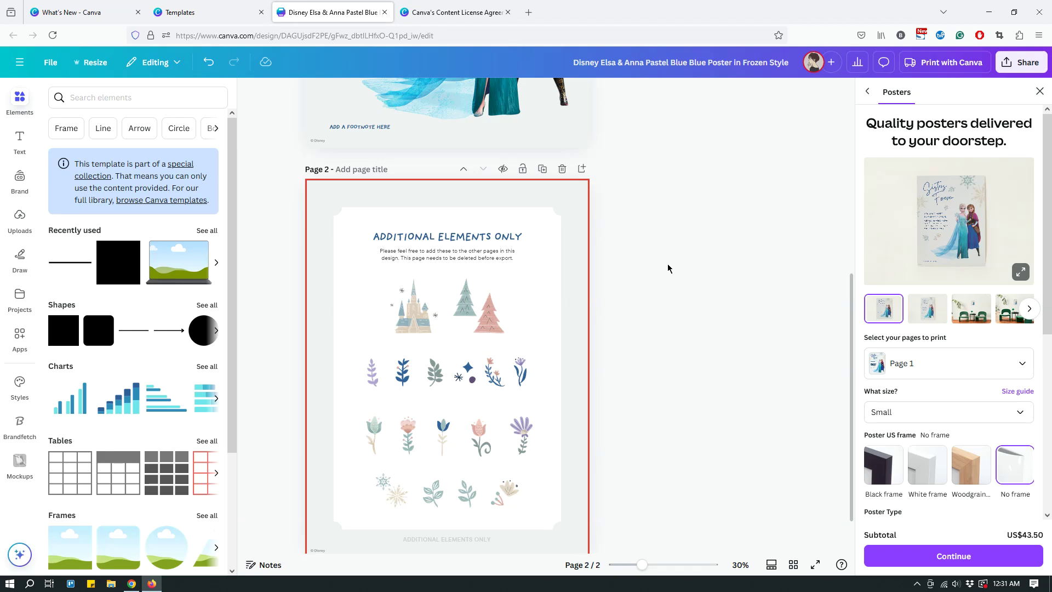
{"action": "scroll", "coordinate": [667, 270], "scroll_direction": "up", "scroll_amount": 3}
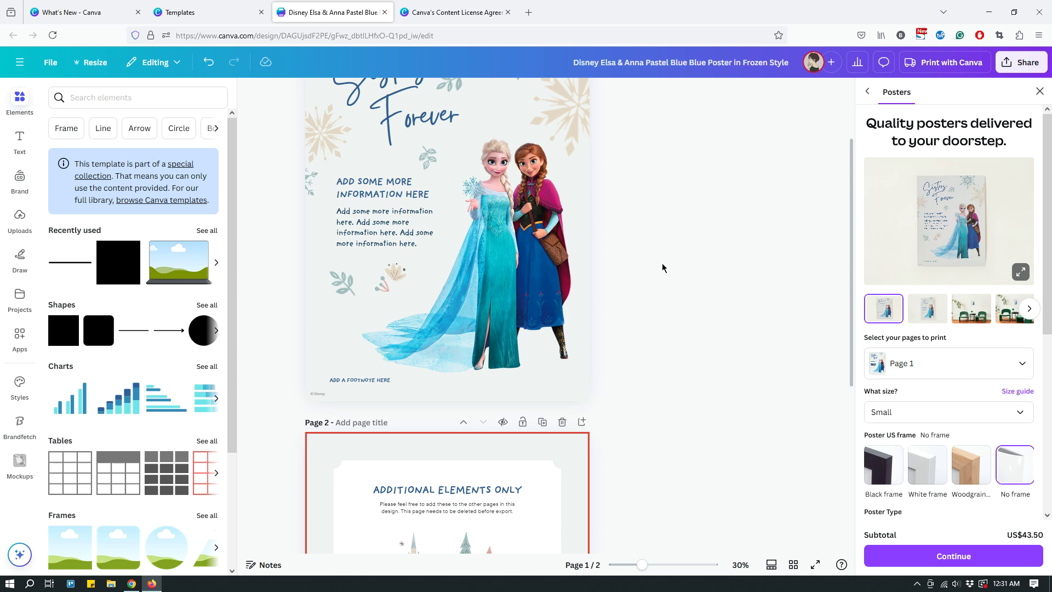
{"action": "scroll", "coordinate": [663, 267], "scroll_direction": "up", "scroll_amount": 2}
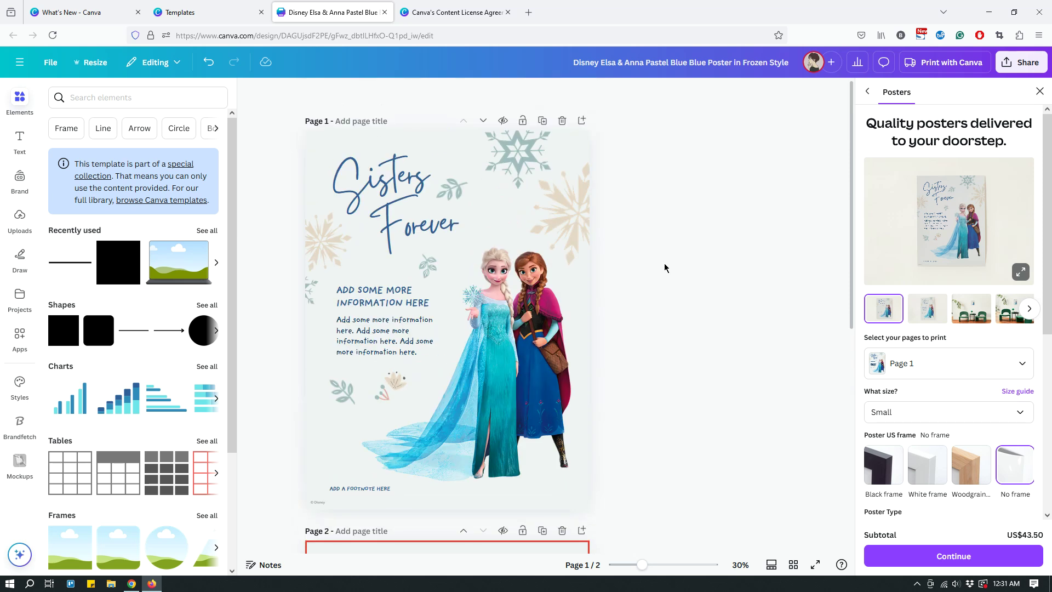
{"action": "scroll", "coordinate": [662, 262], "scroll_direction": "down", "scroll_amount": 5}
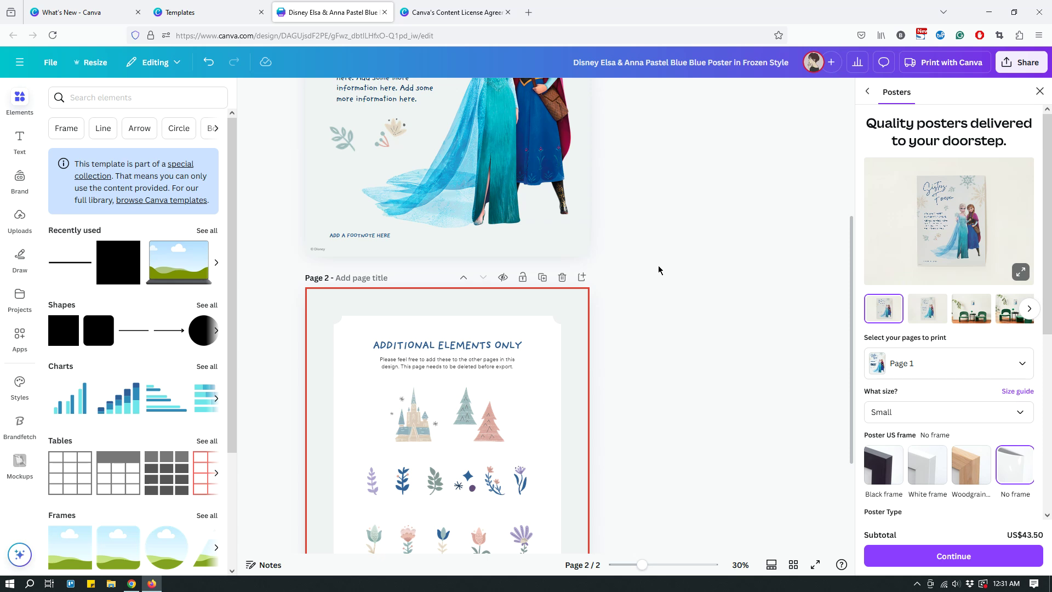
{"action": "scroll", "coordinate": [658, 269], "scroll_direction": "up", "scroll_amount": 5}
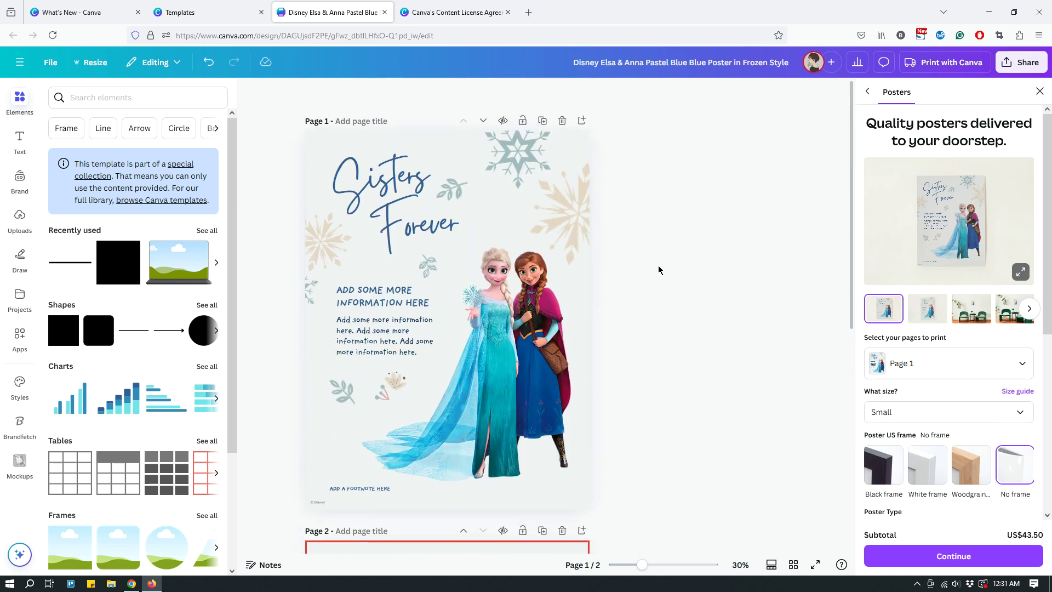
{"action": "left_click", "coordinate": [245, 103]}
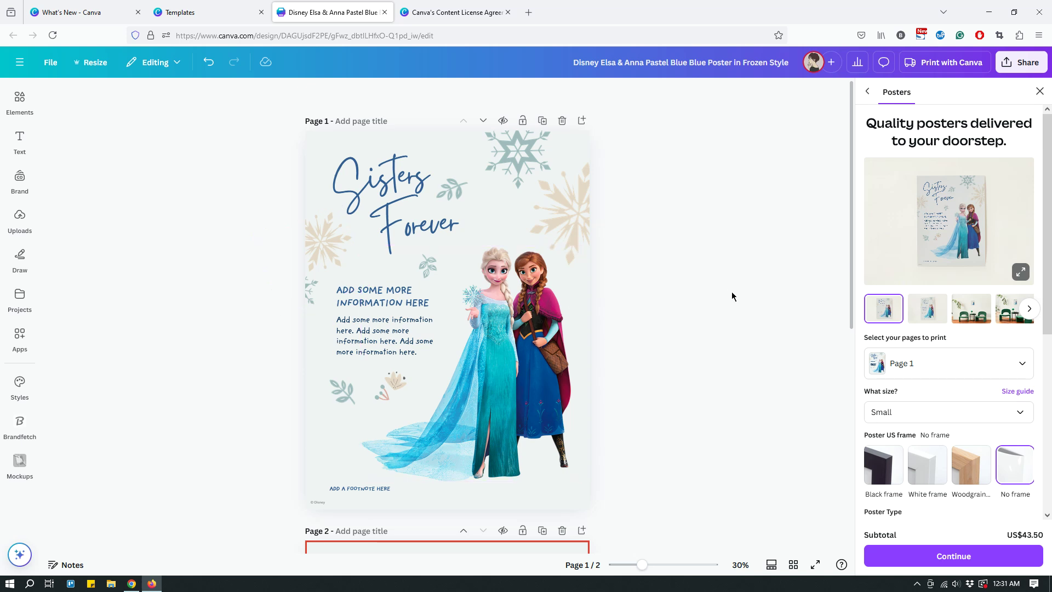
{"action": "scroll", "coordinate": [731, 296], "scroll_direction": "down", "scroll_amount": 1}
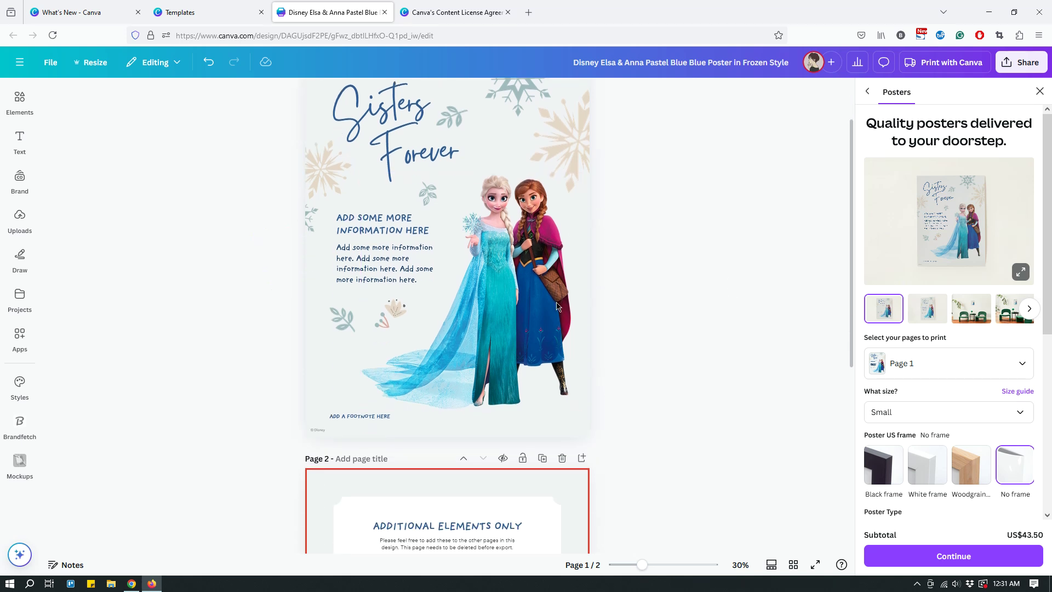
- From the Templates tab, browse the Disney grid and open the Pizza and Puzzles! invitation
{"action": "left_click", "coordinate": [207, 10]}
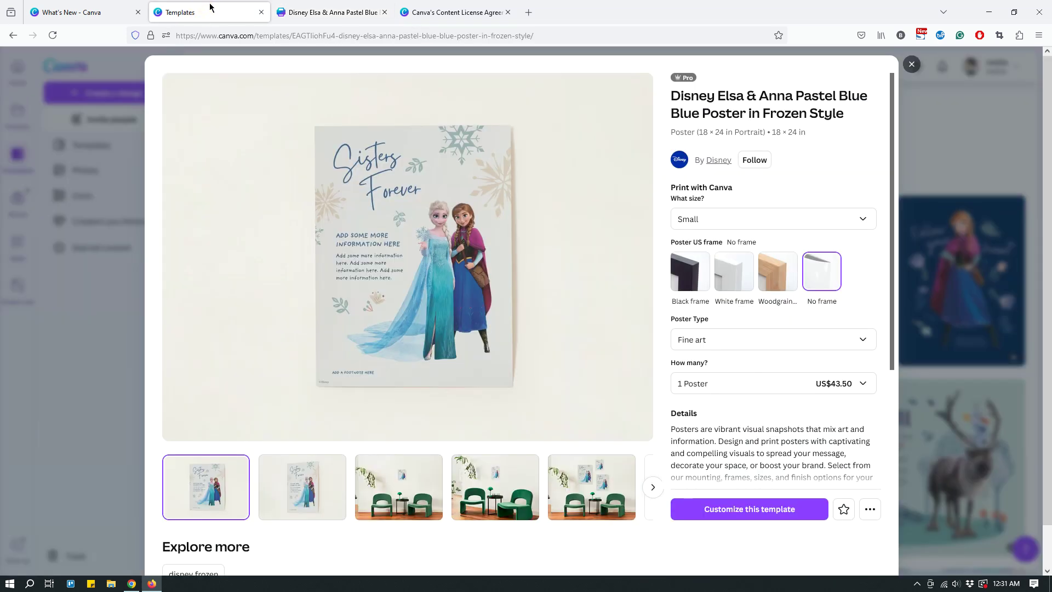
{"action": "left_click", "coordinate": [910, 66]}
{"action": "scroll", "coordinate": [554, 236], "scroll_direction": "down", "scroll_amount": 2}
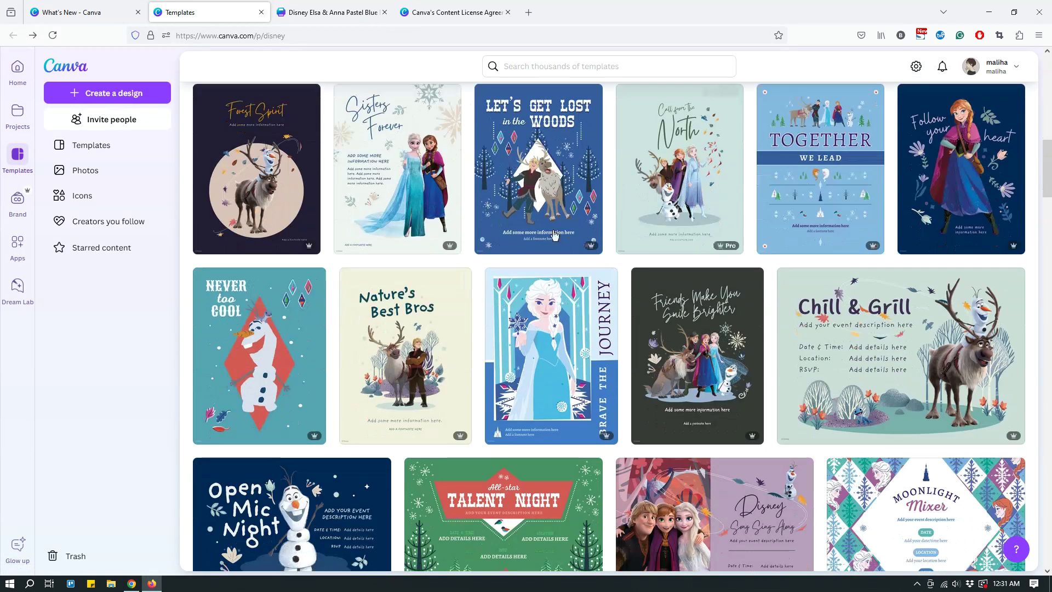
{"action": "scroll", "coordinate": [312, 318], "scroll_direction": "down", "scroll_amount": 4}
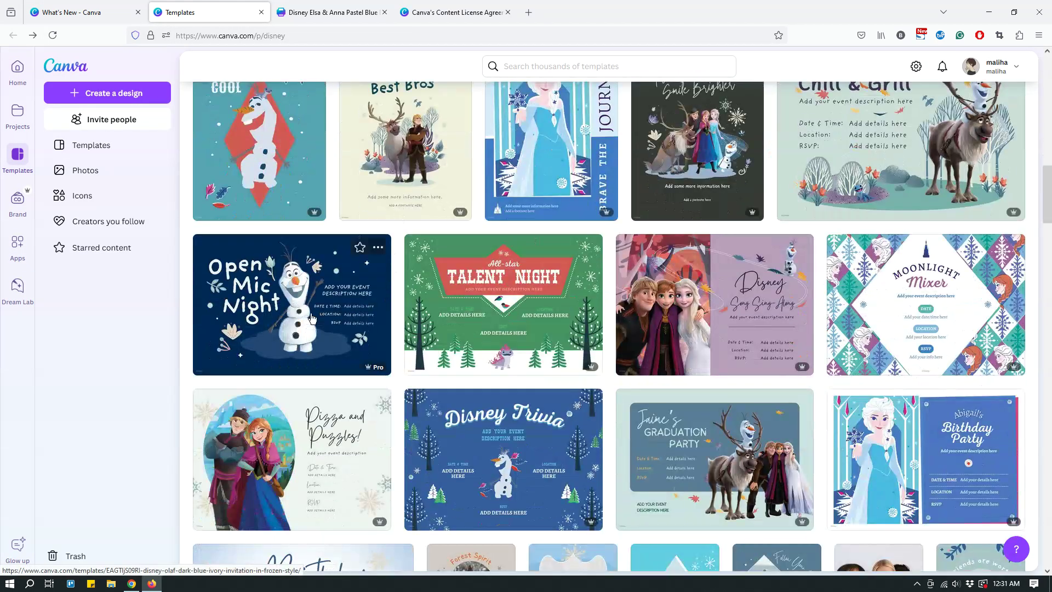
{"action": "scroll", "coordinate": [603, 302], "scroll_direction": "down", "scroll_amount": 3}
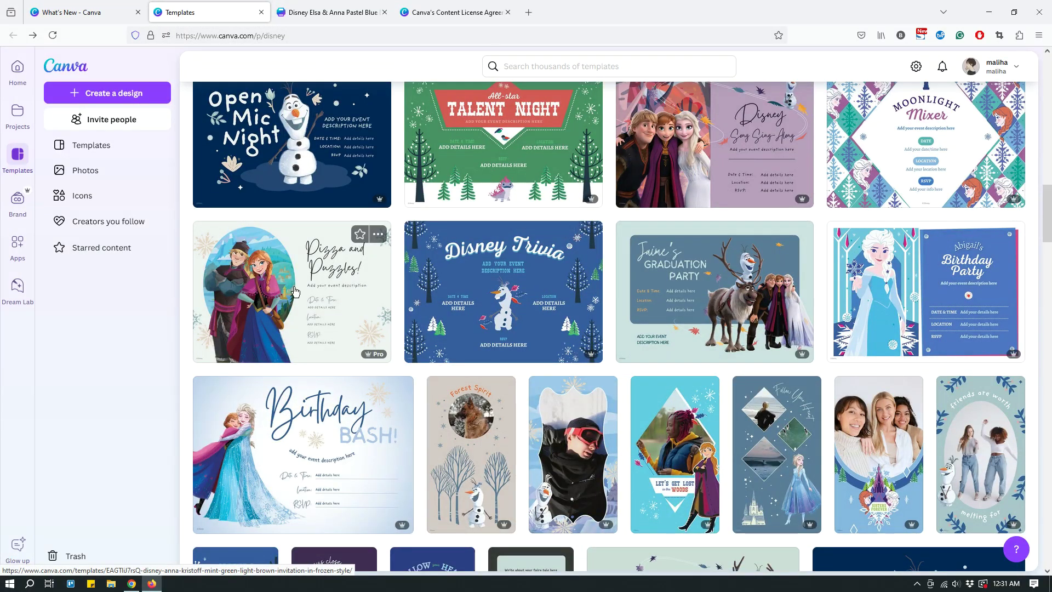
{"action": "left_click", "coordinate": [314, 285]}
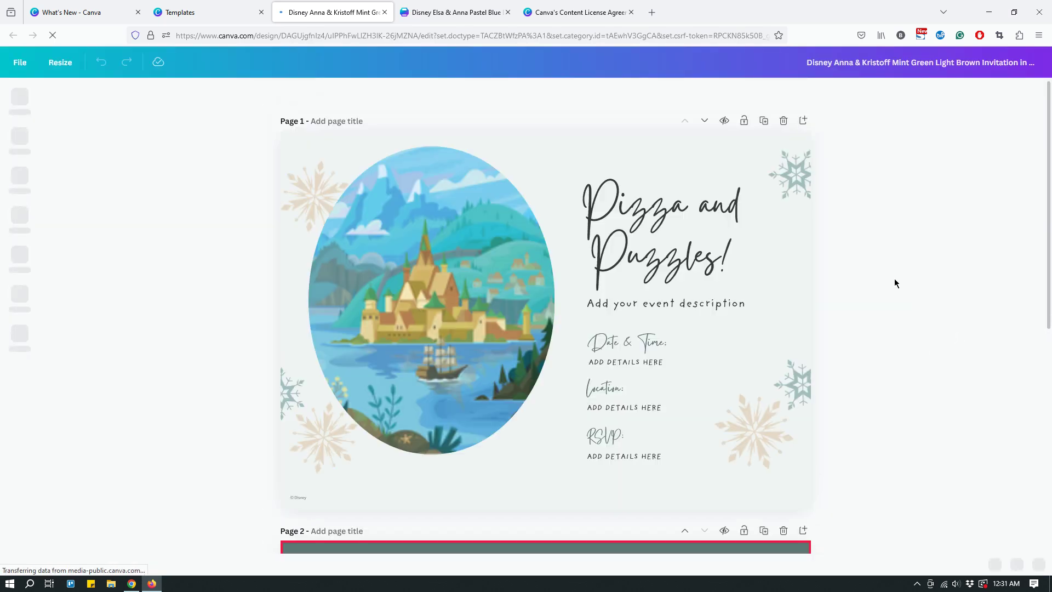
- Undo the accidental move of the Kristoff and Anna picture
{"action": "scroll", "coordinate": [893, 278], "scroll_direction": "down", "scroll_amount": 2}
{"action": "scroll", "coordinate": [888, 289], "scroll_direction": "up", "scroll_amount": 2}
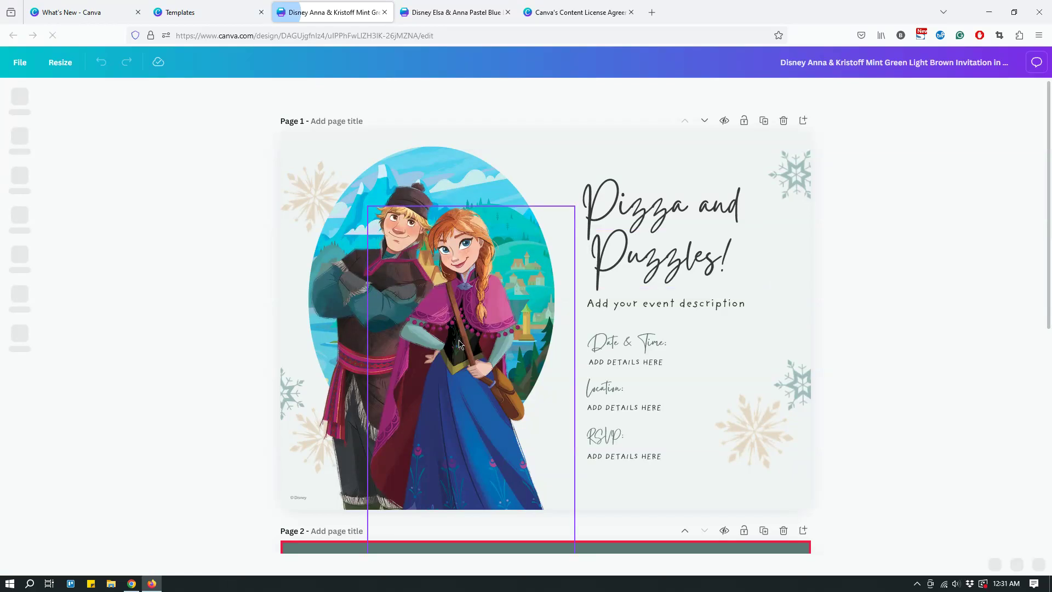
{"action": "left_click_drag", "start_coordinate": [489, 316], "coordinate": [473, 348]}
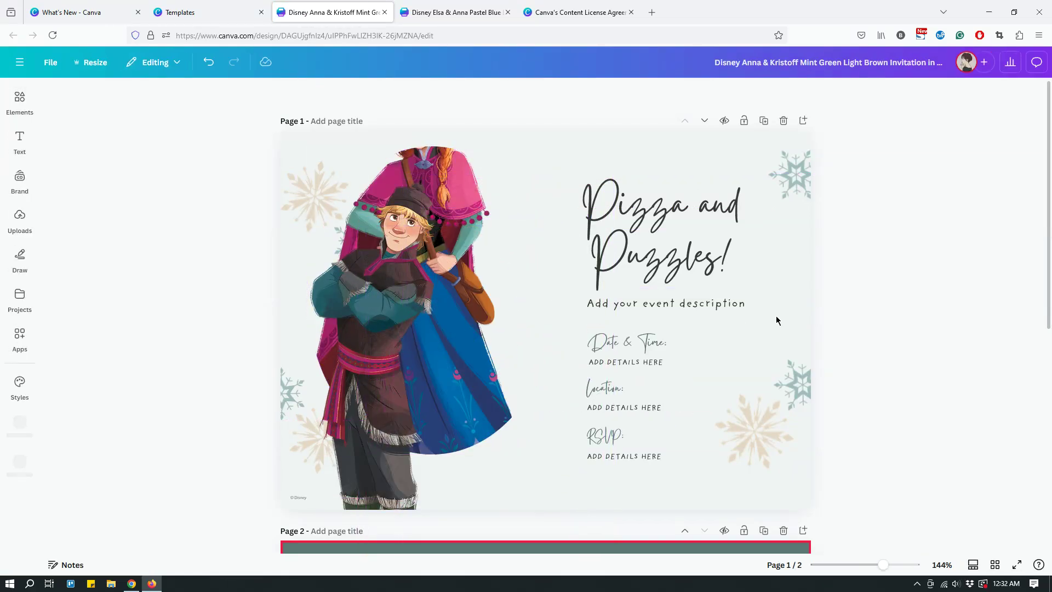
{"action": "key", "text": "ctrl+z"}
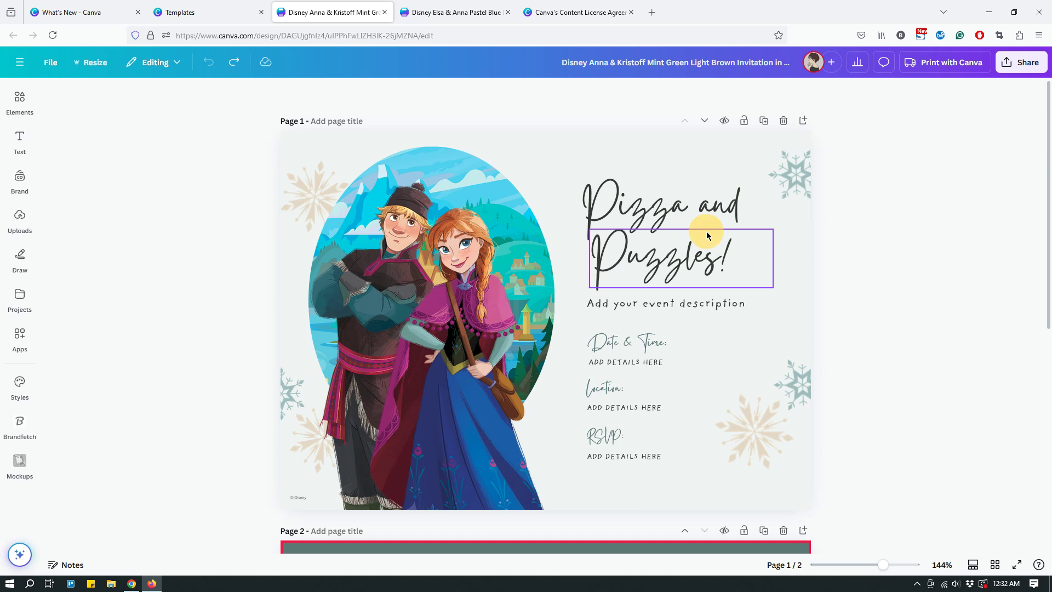
- Retype the heading lines 'Puzzles!' as 'Text Text' and 'Pizza and' as 'Something'
{"action": "left_click", "coordinate": [685, 249]}
{"action": "double_click", "coordinate": [662, 263]}
{"action": "triple_click", "coordinate": [662, 263]}
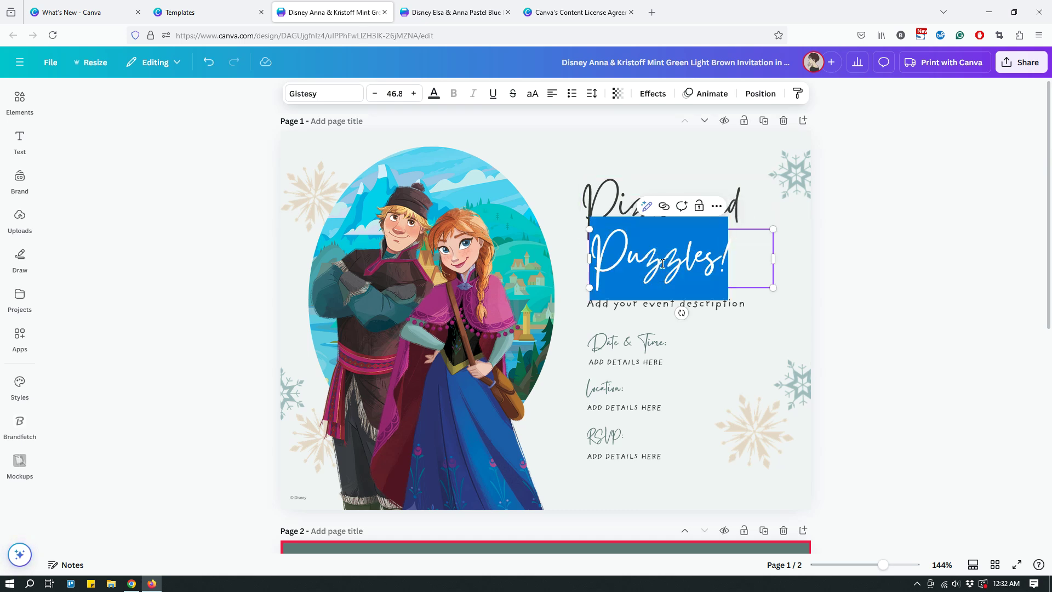
{"action": "type", "text": "Tes"}
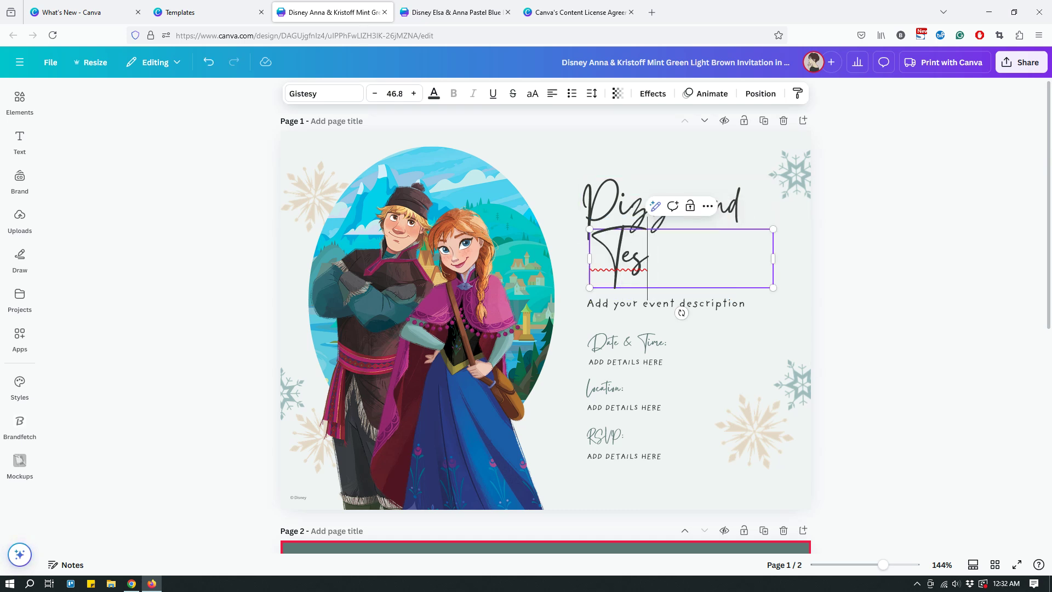
{"action": "key", "text": "BackSpace"}
{"action": "type", "text": "xt"}
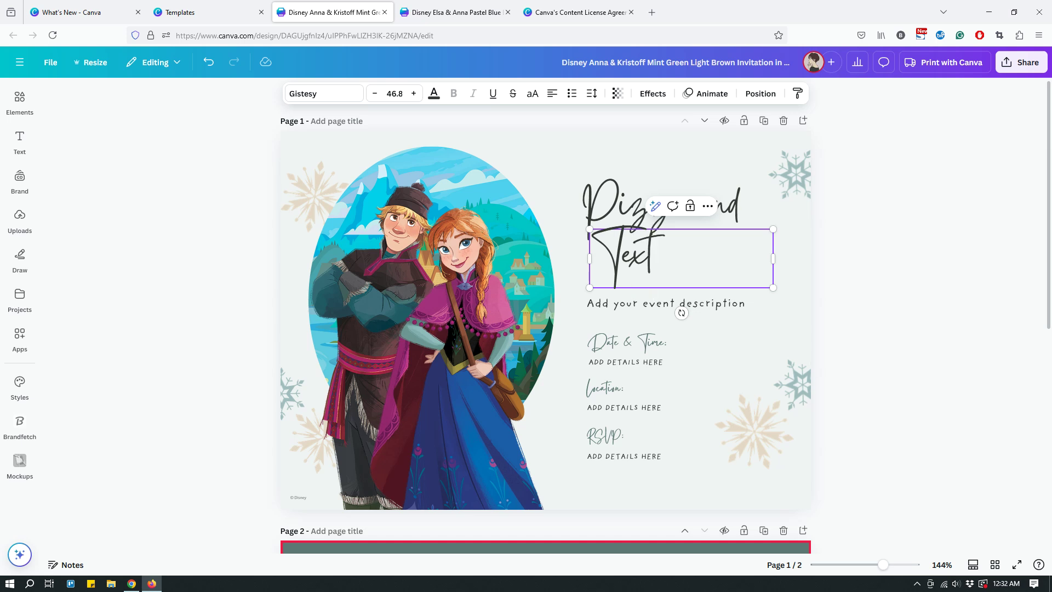
{"action": "type", "text": " Text"}
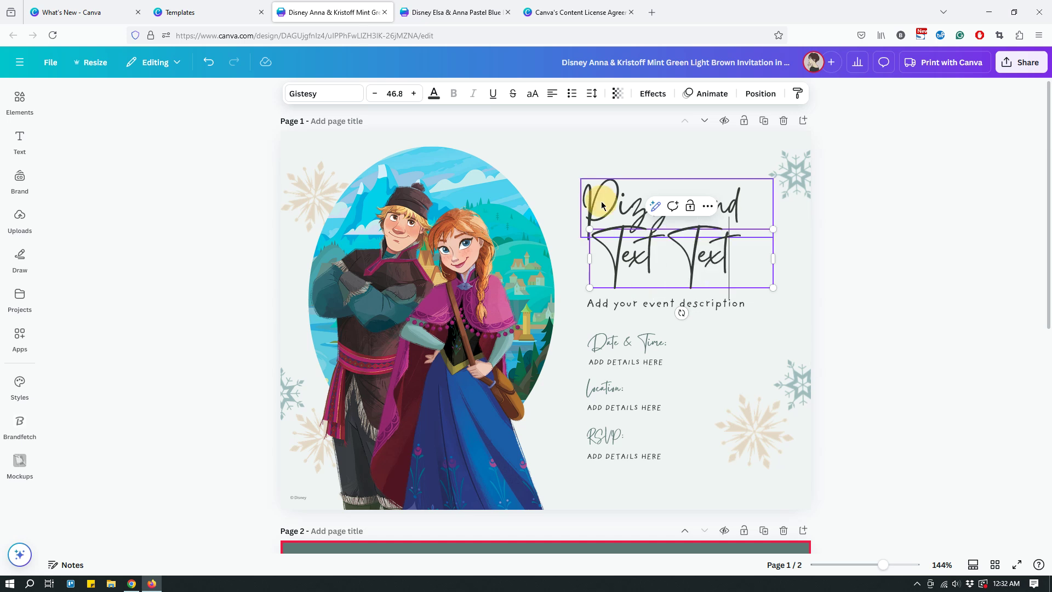
{"action": "double_click", "coordinate": [601, 206]}
{"action": "triple_click", "coordinate": [602, 205]}
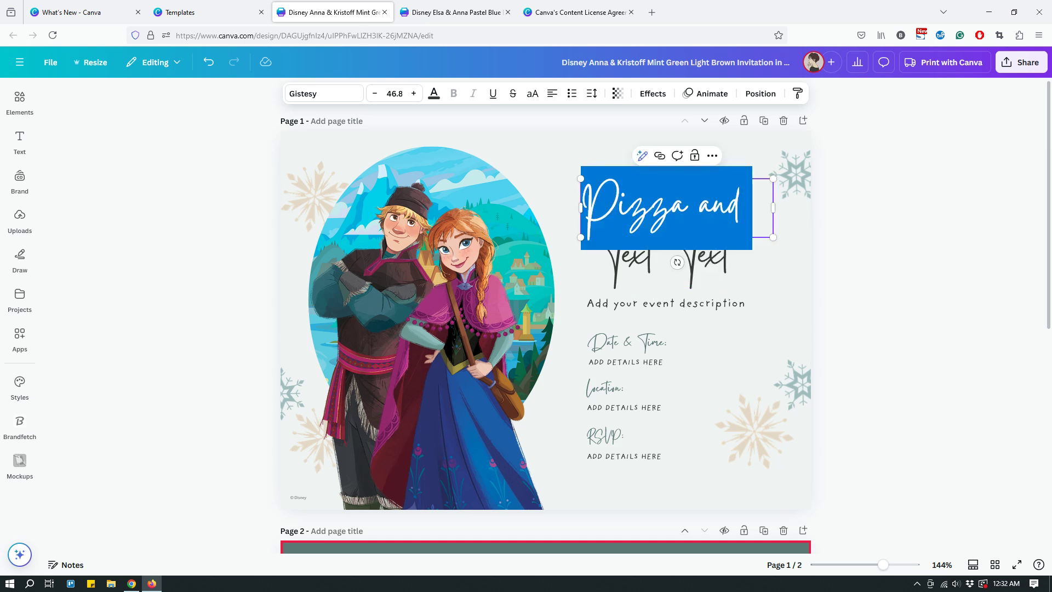
{"action": "type", "text": "Something"}
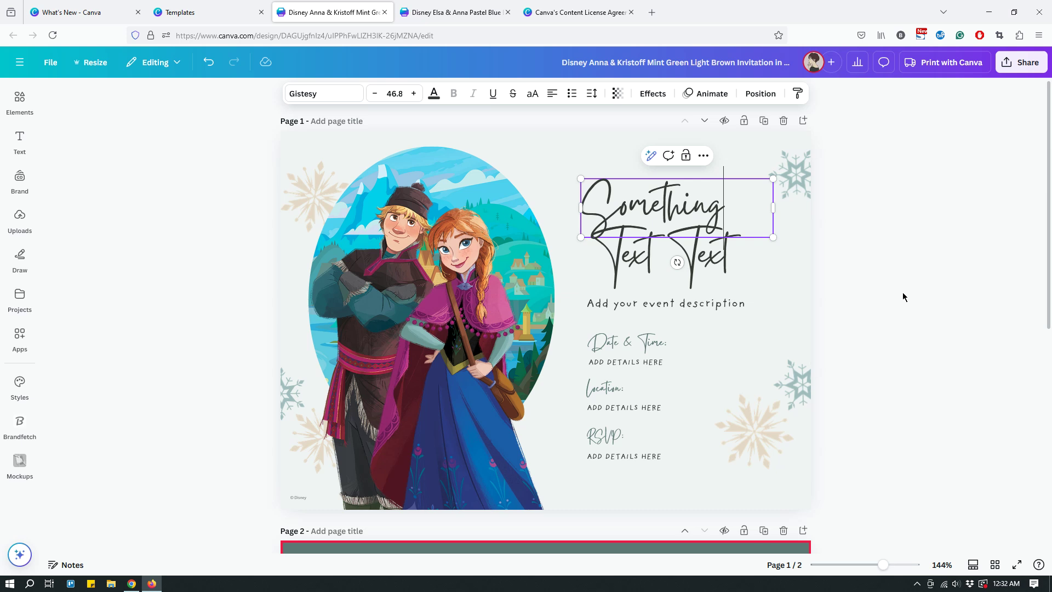
{"action": "scroll", "coordinate": [900, 308], "scroll_direction": "down", "scroll_amount": 5}
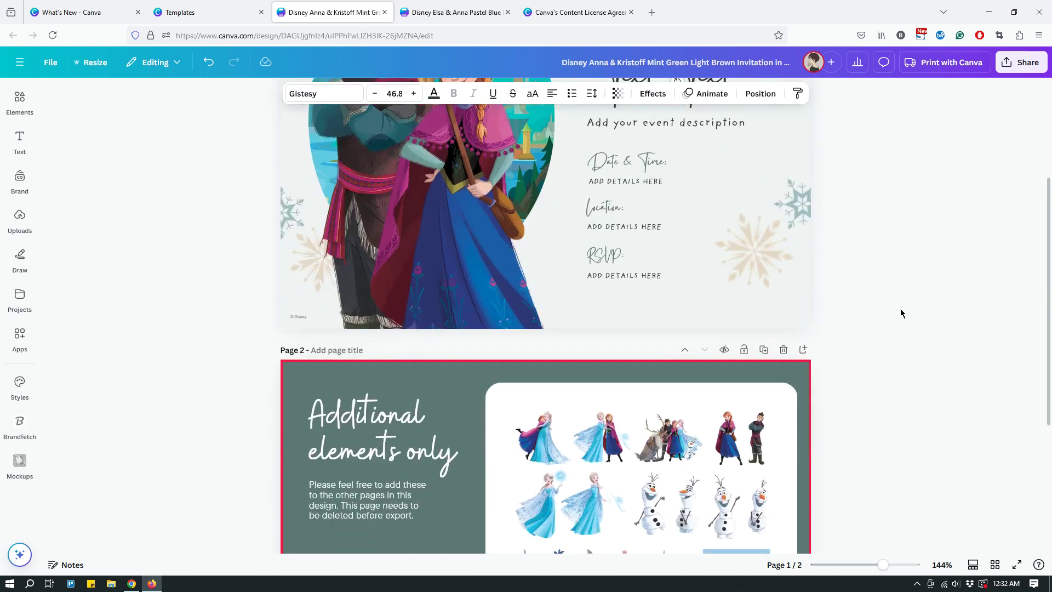
{"action": "scroll", "coordinate": [900, 314], "scroll_direction": "down", "scroll_amount": 4}
{"action": "scroll", "coordinate": [928, 343], "scroll_direction": "up", "scroll_amount": 4}
{"action": "scroll", "coordinate": [928, 343], "scroll_direction": "down", "scroll_amount": 4}
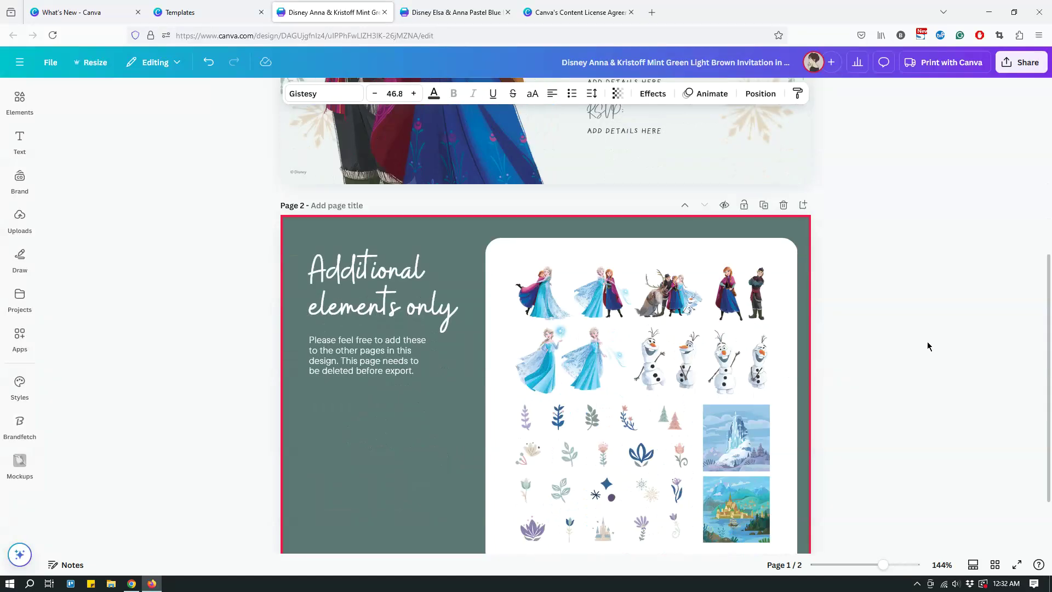
{"action": "scroll", "coordinate": [926, 346], "scroll_direction": "down", "scroll_amount": 2}
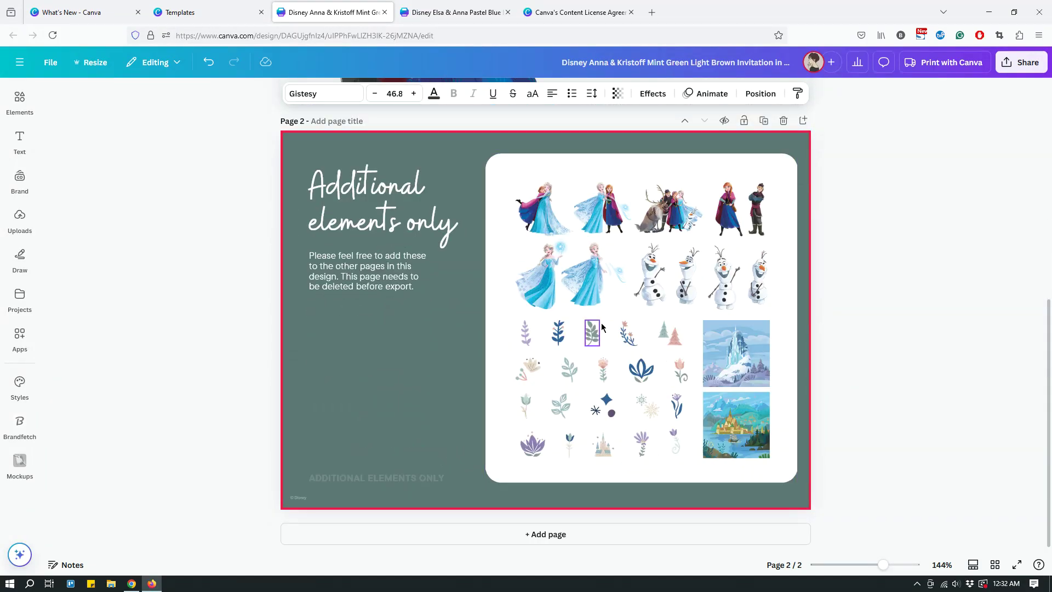
{"action": "scroll", "coordinate": [820, 383], "scroll_direction": "up", "scroll_amount": 2}
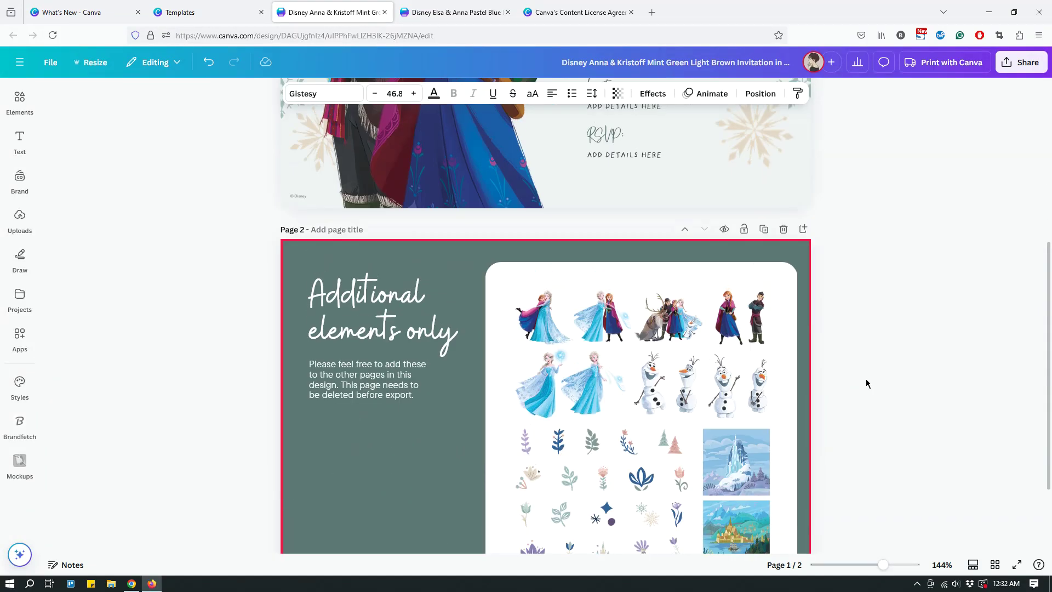
{"action": "left_click", "coordinate": [20, 107]}
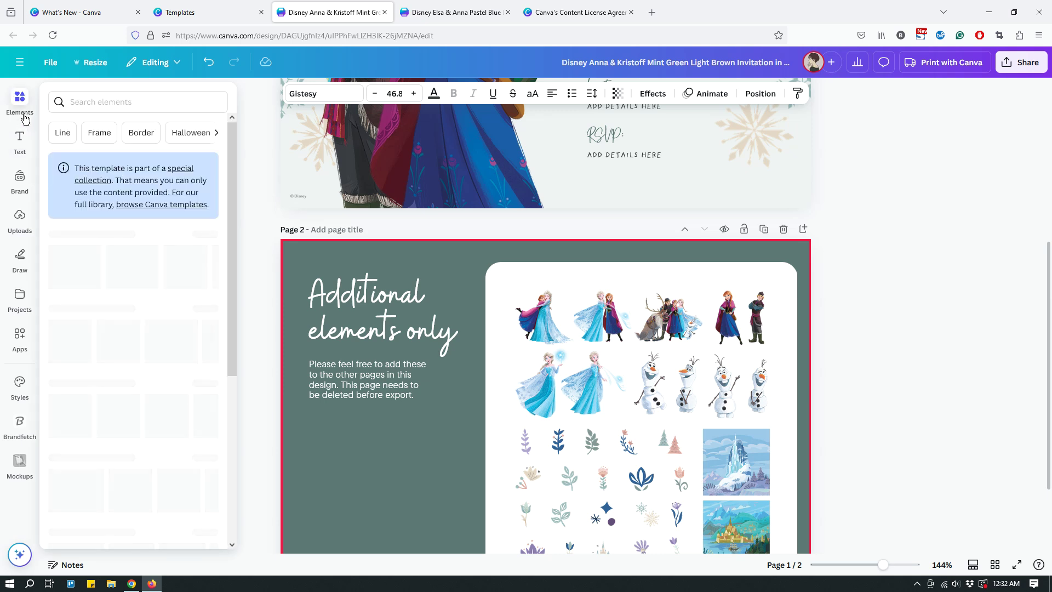
{"action": "left_click", "coordinate": [953, 368]}
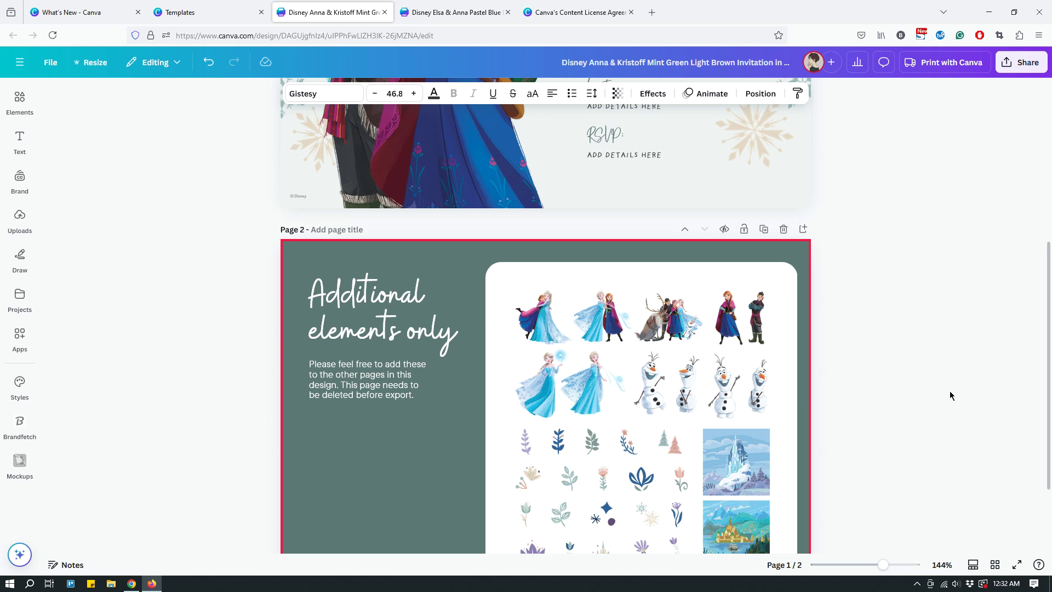
{"action": "scroll", "coordinate": [947, 387], "scroll_direction": "down", "scroll_amount": 2}
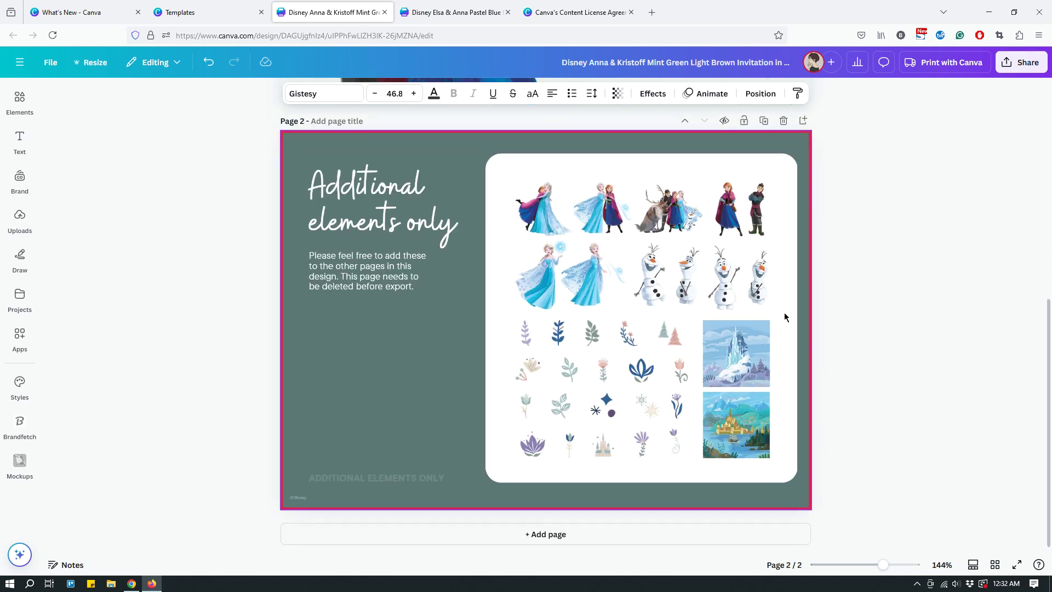
{"action": "scroll", "coordinate": [459, 355], "scroll_direction": "up", "scroll_amount": 1}
{"action": "scroll", "coordinate": [459, 356], "scroll_direction": "down", "scroll_amount": 1}
{"action": "scroll", "coordinate": [458, 355], "scroll_direction": "up", "scroll_amount": 3}
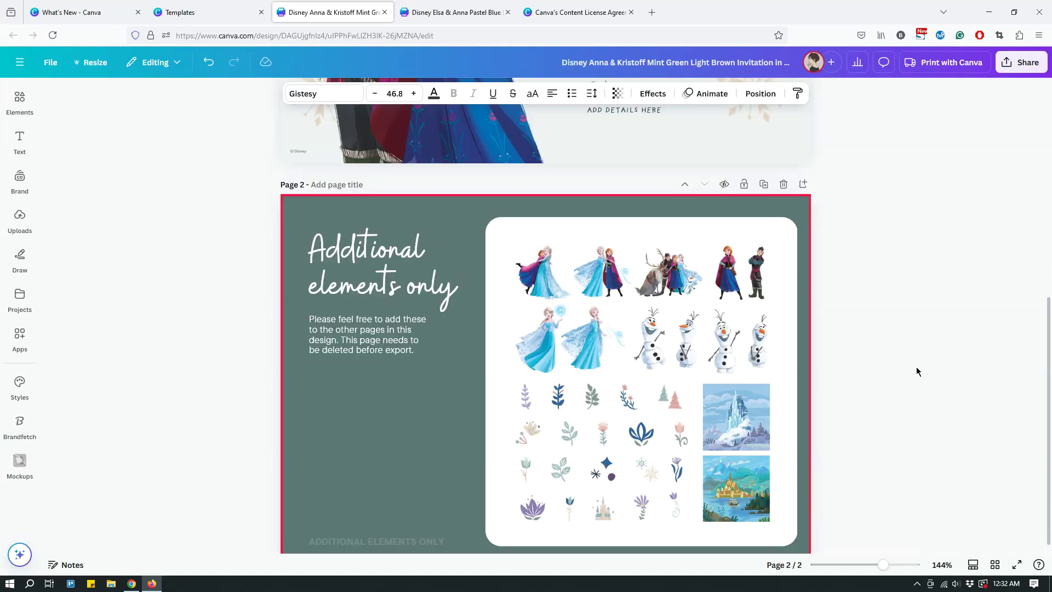
- Copy the purple leaf onto page 1, enlarged and tilted in the lower-right corner
{"action": "left_click", "coordinate": [527, 523]}
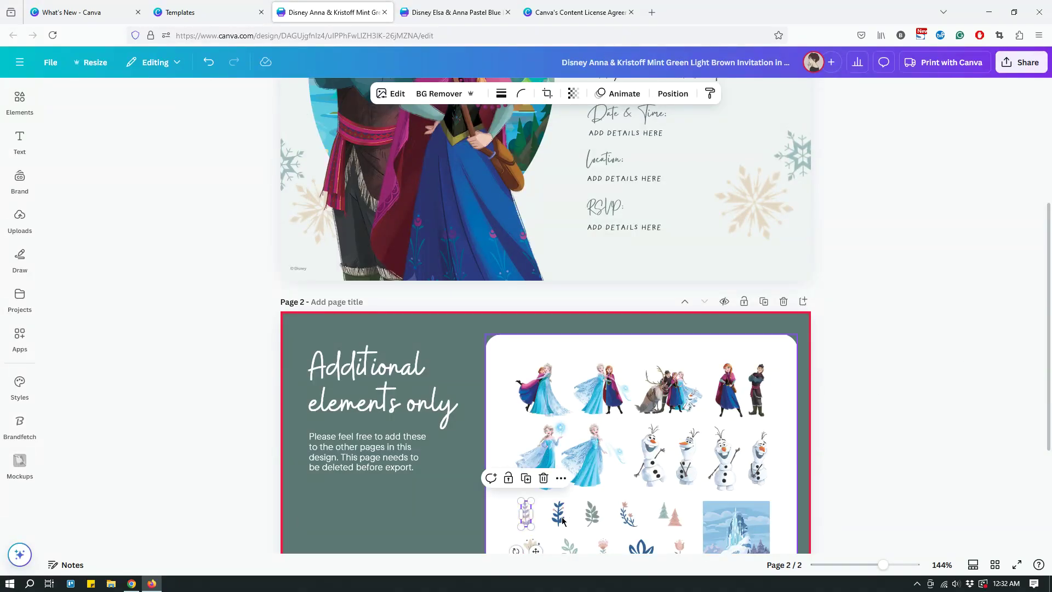
{"action": "scroll", "coordinate": [845, 406], "scroll_direction": "up", "scroll_amount": 1}
{"action": "scroll", "coordinate": [843, 412], "scroll_direction": "down", "scroll_amount": 2}
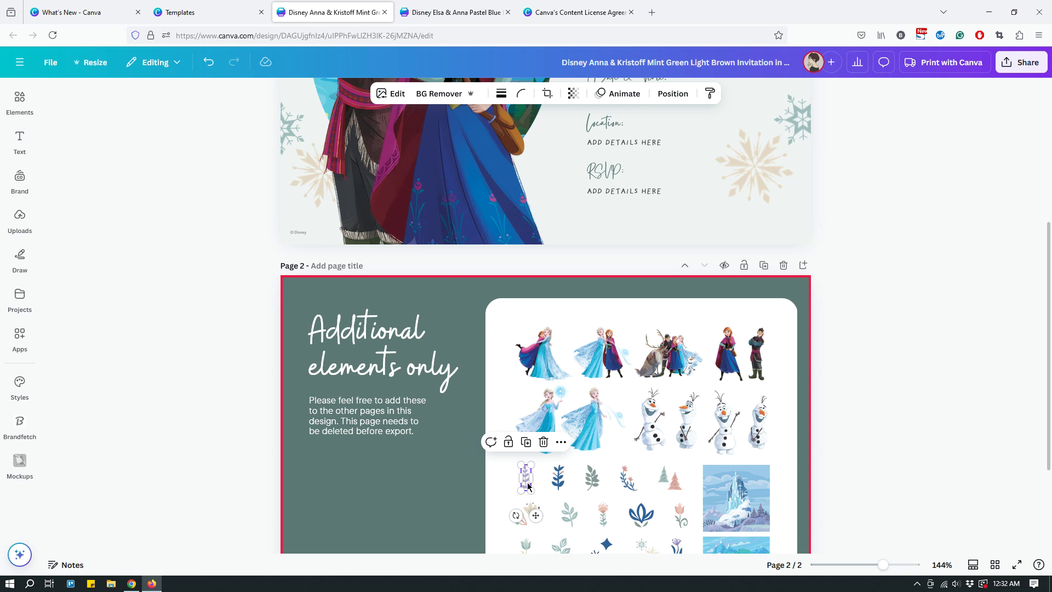
{"action": "scroll", "coordinate": [686, 371], "scroll_direction": "up", "scroll_amount": 3}
{"action": "left_click", "coordinate": [728, 250]}
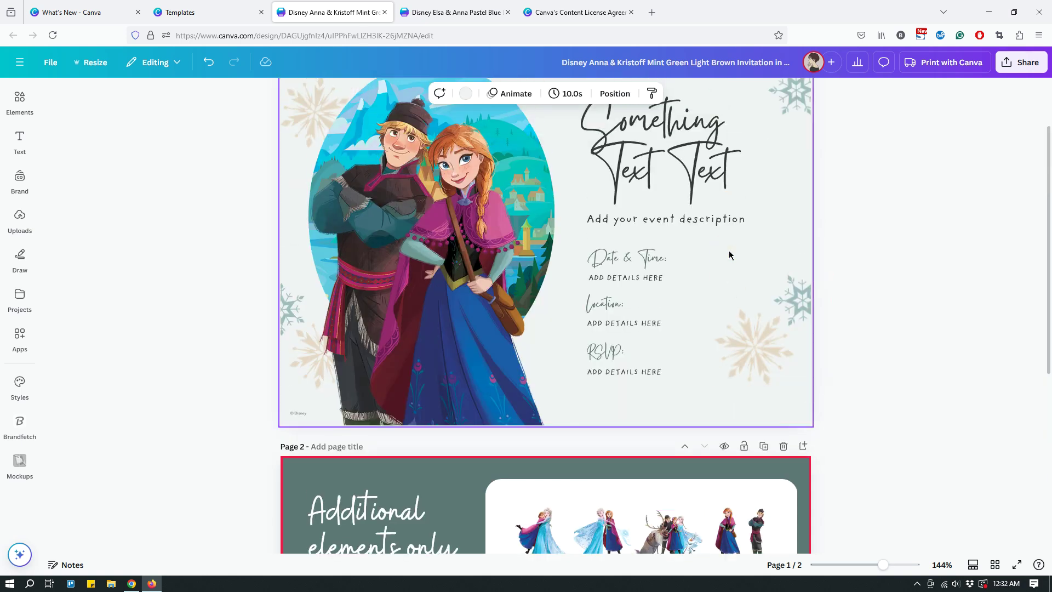
{"action": "key", "text": "Tab"}
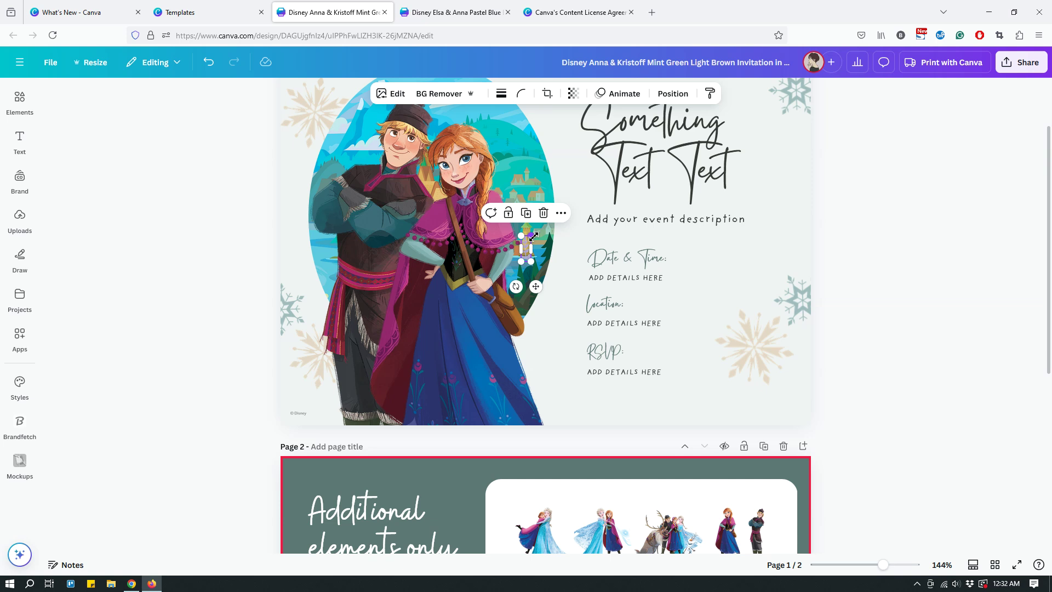
{"action": "left_click_drag", "start_coordinate": [530, 235], "coordinate": [568, 146]}
{"action": "left_click_drag", "start_coordinate": [551, 219], "coordinate": [758, 248]}
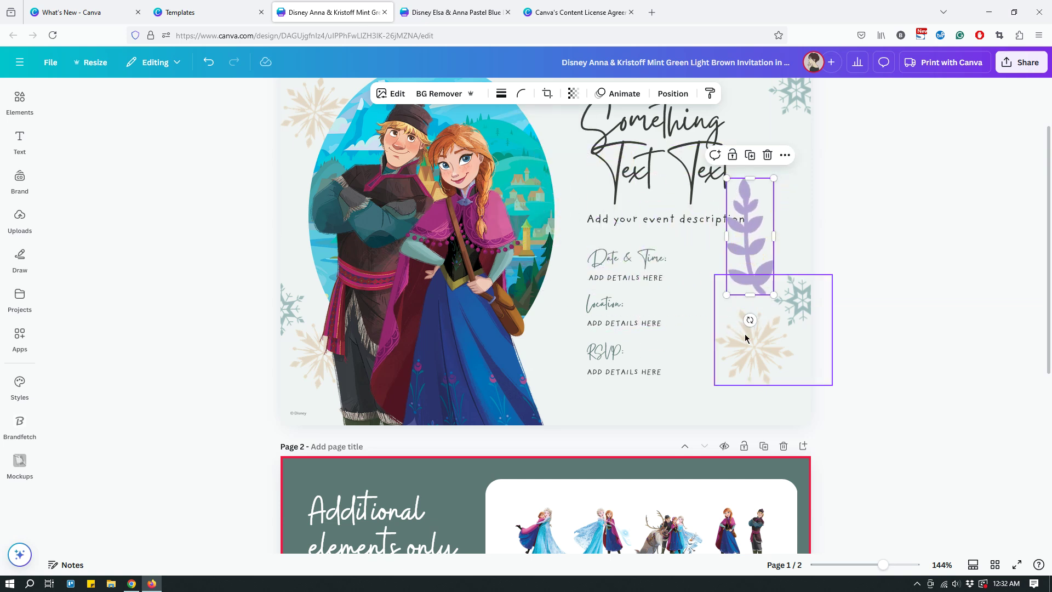
{"action": "left_click_drag", "start_coordinate": [750, 320], "coordinate": [777, 321]}
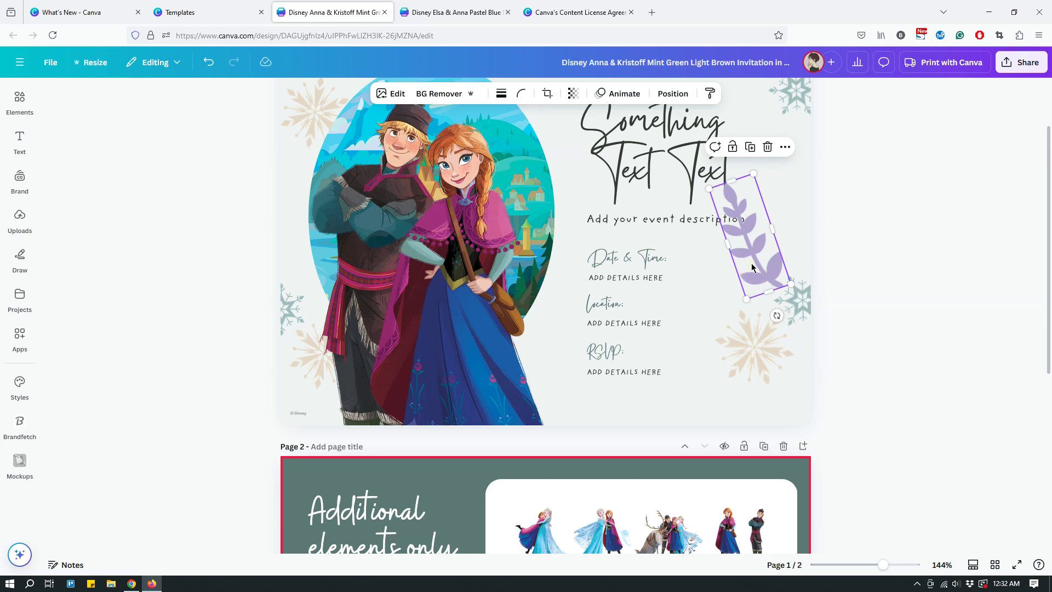
{"action": "left_click_drag", "start_coordinate": [753, 265], "coordinate": [789, 402]}
{"action": "left_click", "coordinate": [934, 371]}
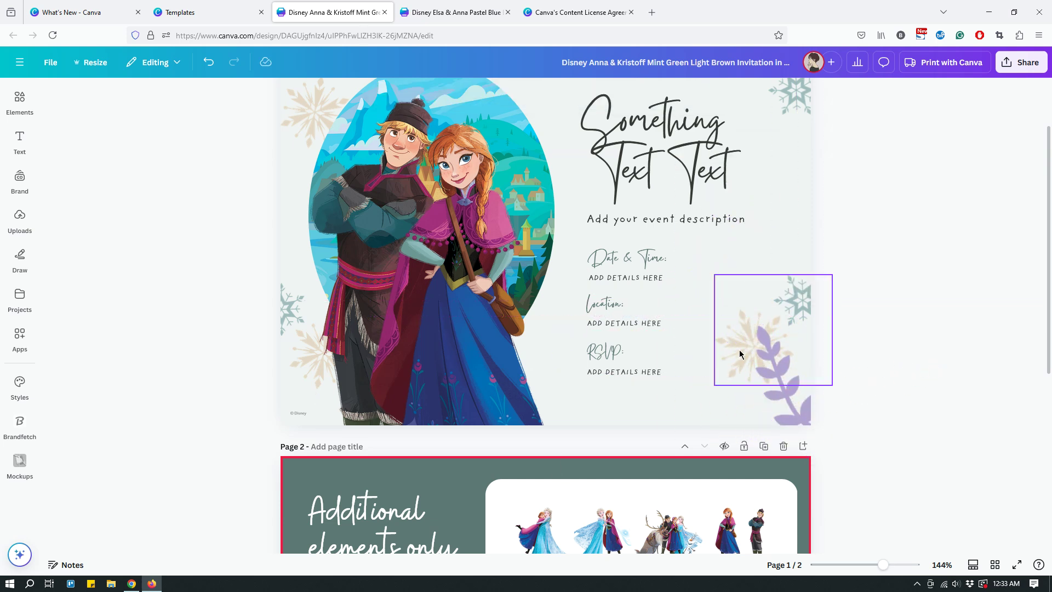
- Move the beige sparkle higher on the card
{"action": "left_click_drag", "start_coordinate": [735, 351], "coordinate": [737, 310]}
{"action": "left_click", "coordinate": [930, 300]}
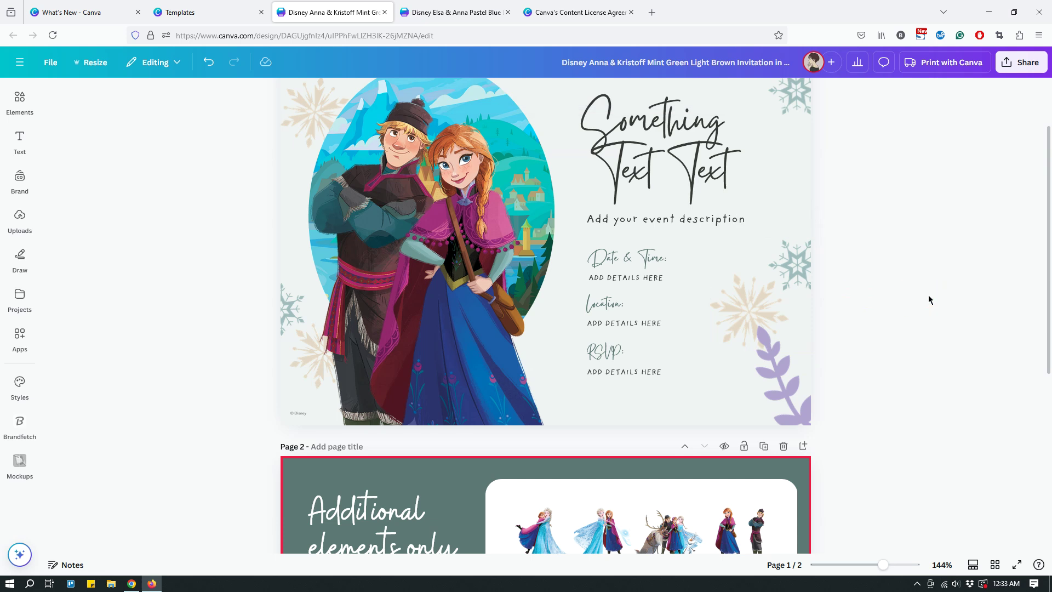
{"action": "scroll", "coordinate": [928, 297], "scroll_direction": "up", "scroll_amount": 2}
{"action": "scroll", "coordinate": [926, 298], "scroll_direction": "down", "scroll_amount": 5}
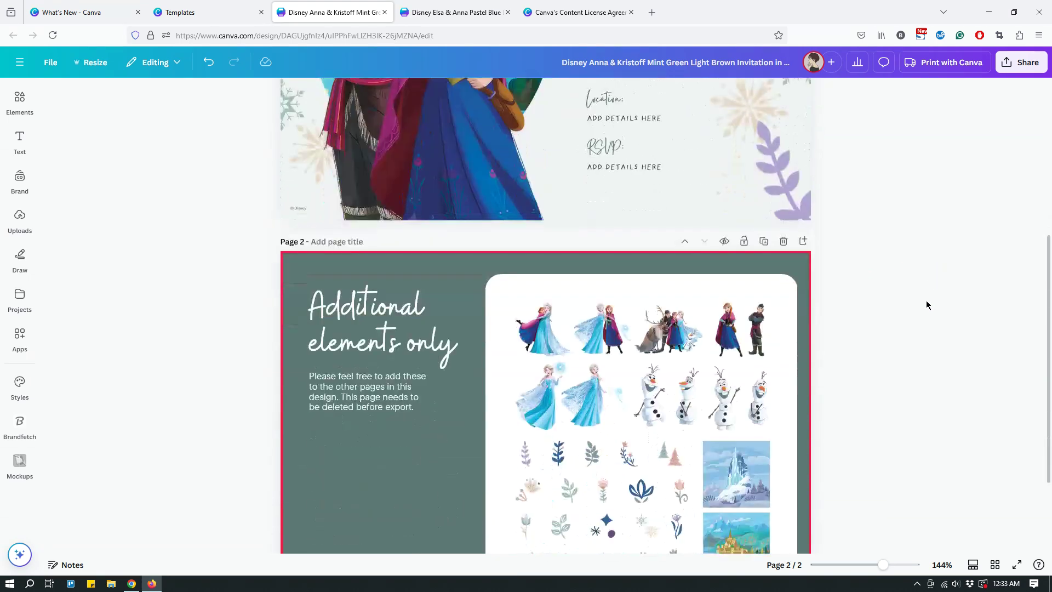
- Copy the standing Olaf onto page 1, enlarged, slightly tilted and placed top-left
{"action": "scroll", "coordinate": [926, 304], "scroll_direction": "up", "scroll_amount": 5}
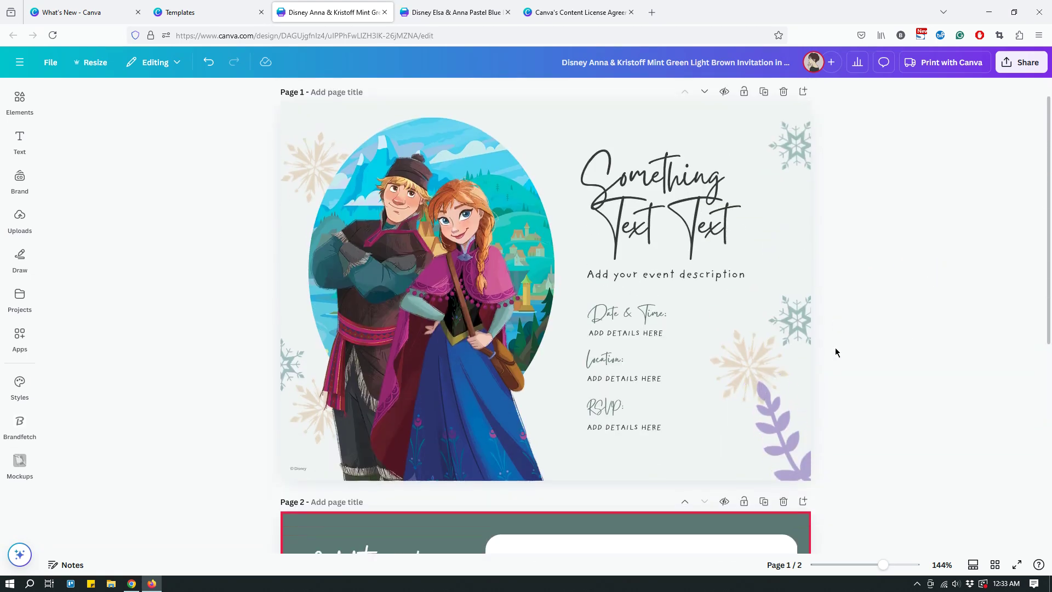
{"action": "scroll", "coordinate": [836, 352], "scroll_direction": "down", "scroll_amount": 3}
{"action": "left_click", "coordinate": [654, 504]}
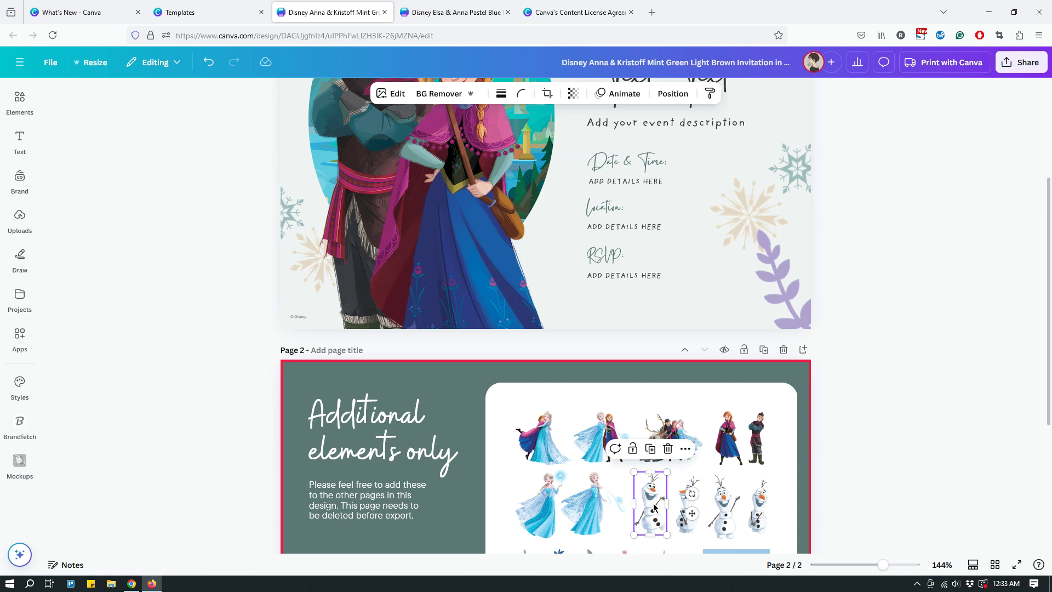
{"action": "scroll", "coordinate": [679, 487], "scroll_direction": "up", "scroll_amount": 3}
{"action": "left_click", "coordinate": [597, 156]}
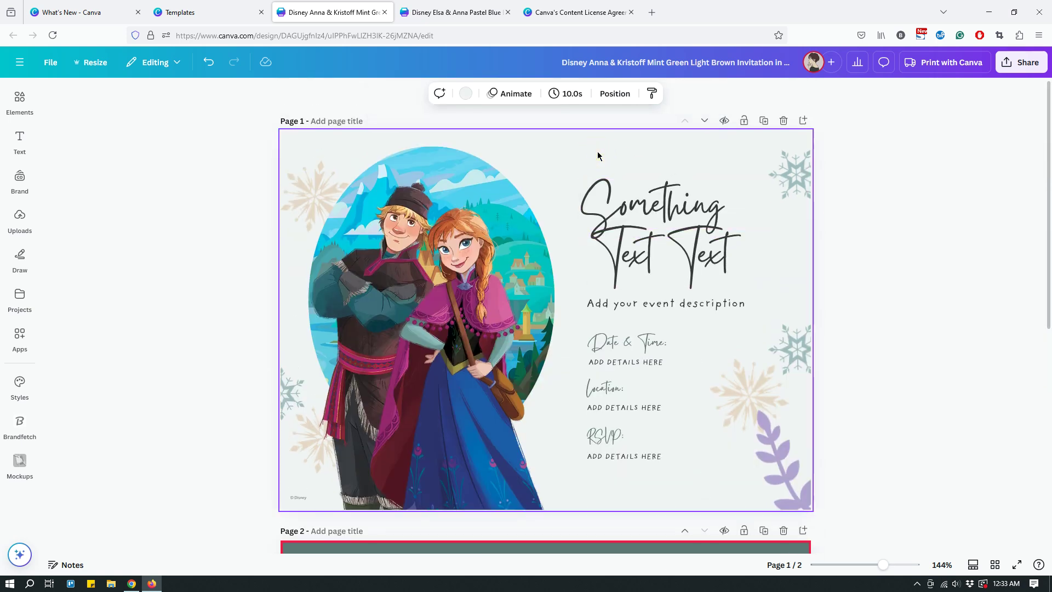
{"action": "key", "text": "ctrl+v"}
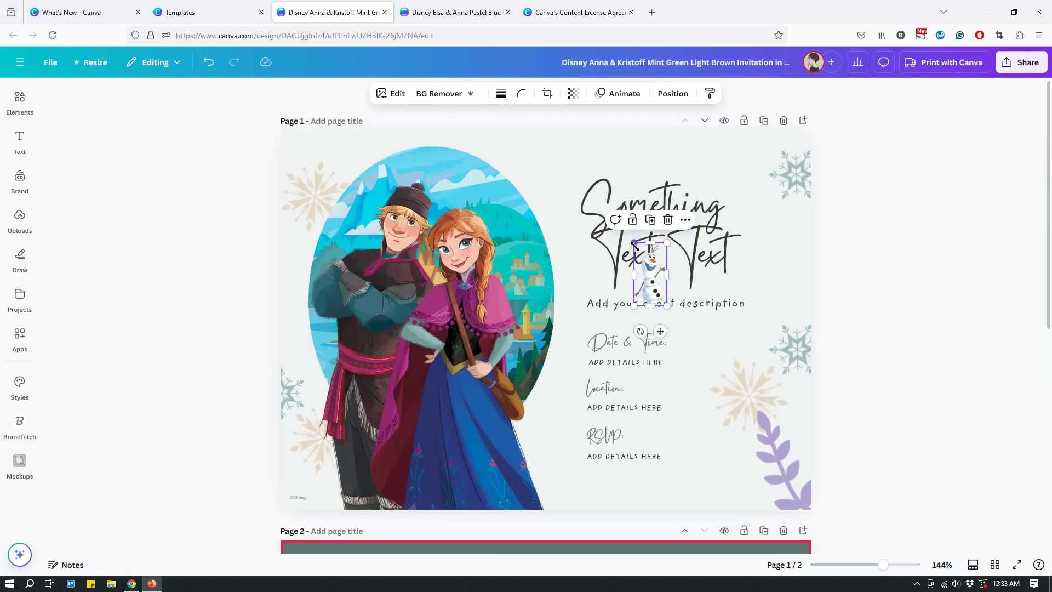
{"action": "left_click_drag", "start_coordinate": [634, 242], "coordinate": [588, 175]}
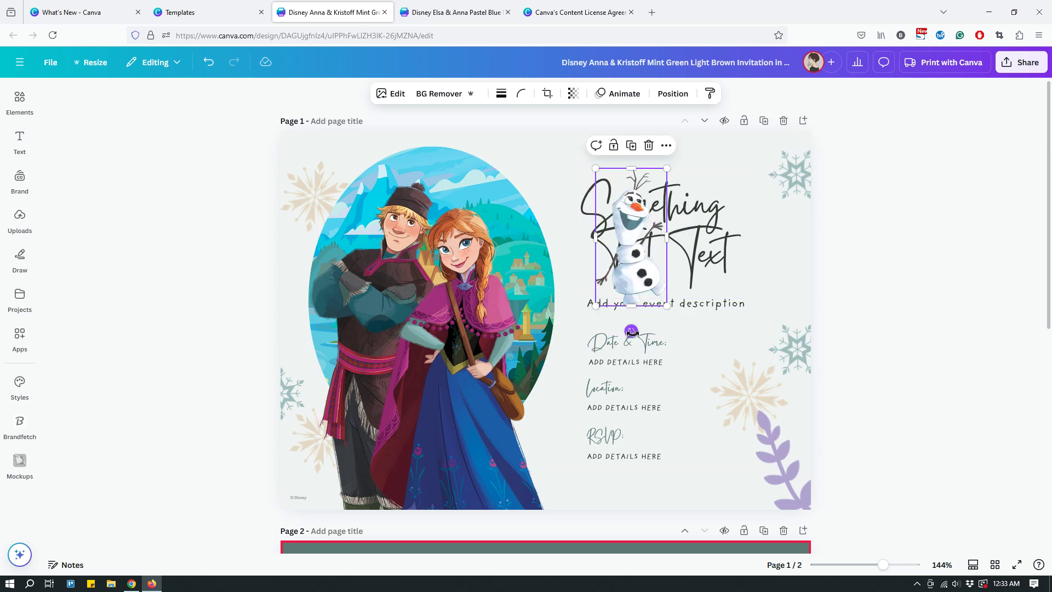
{"action": "mouse_move", "coordinate": [631, 331]}
{"action": "left_mouse_down"}
{"action": "mouse_move", "coordinate": [622, 331]}
{"action": "mouse_move", "coordinate": [643, 343]}
{"action": "left_mouse_up"}
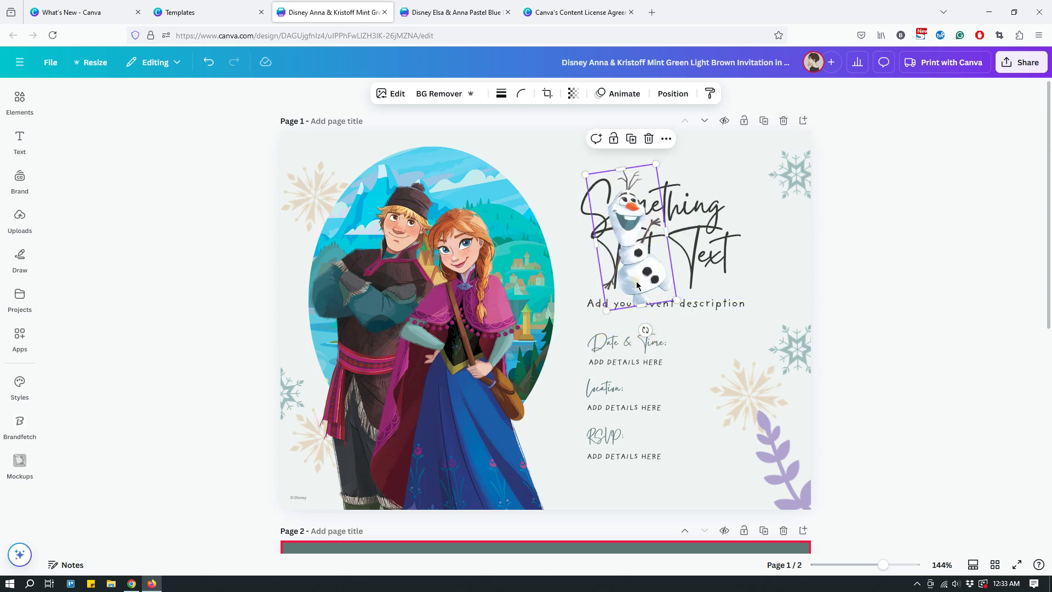
{"action": "left_click_drag", "start_coordinate": [635, 291], "coordinate": [322, 247]}
{"action": "left_click", "coordinate": [908, 294]}
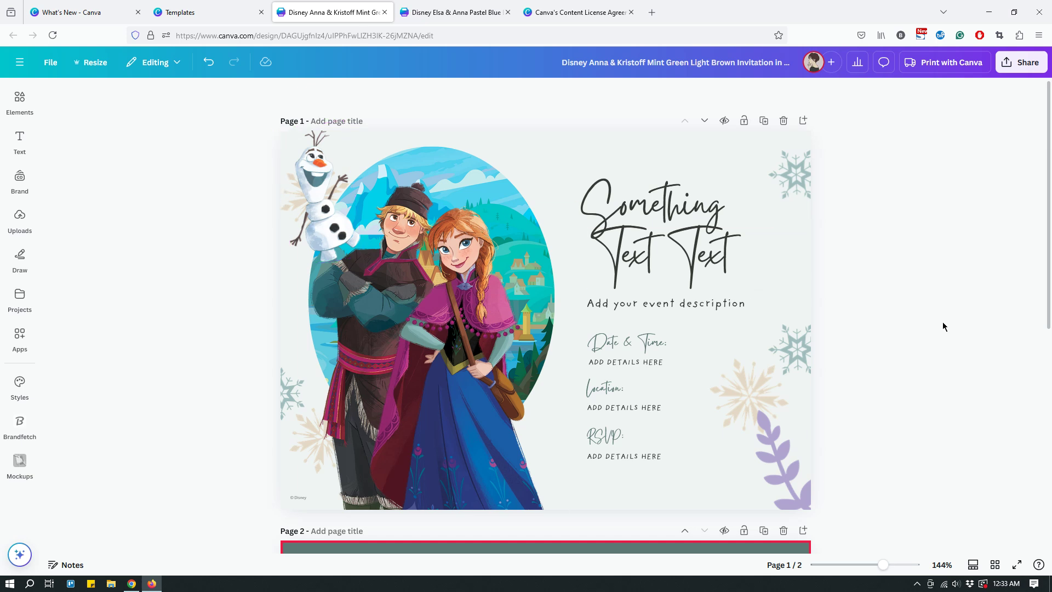
- Review the finished invitation pages and return to the template details tab
{"action": "scroll", "coordinate": [942, 326], "scroll_direction": "down", "scroll_amount": 5}
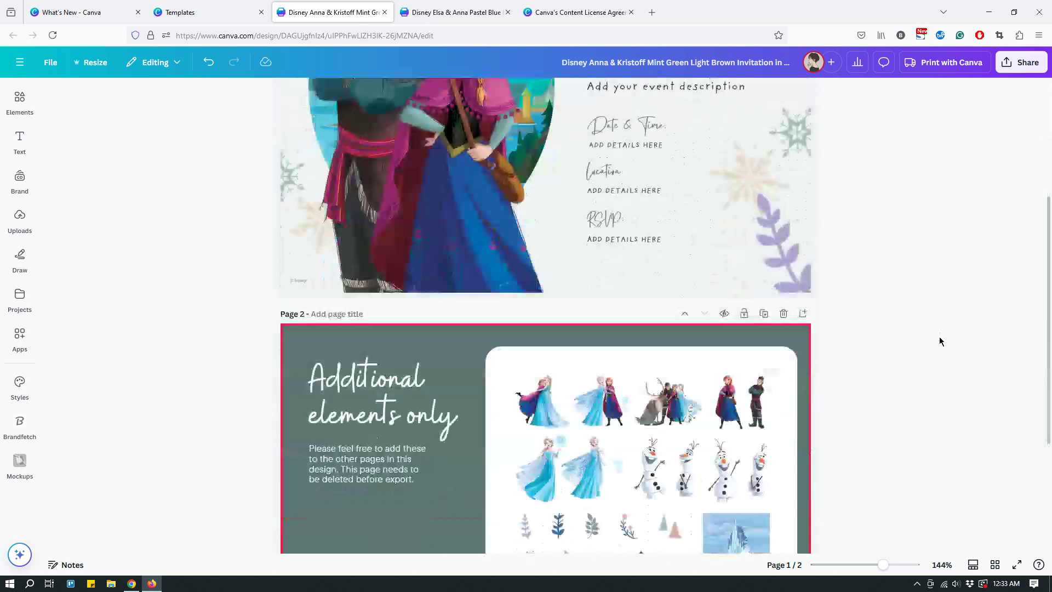
{"action": "scroll", "coordinate": [940, 340], "scroll_direction": "down", "scroll_amount": 4}
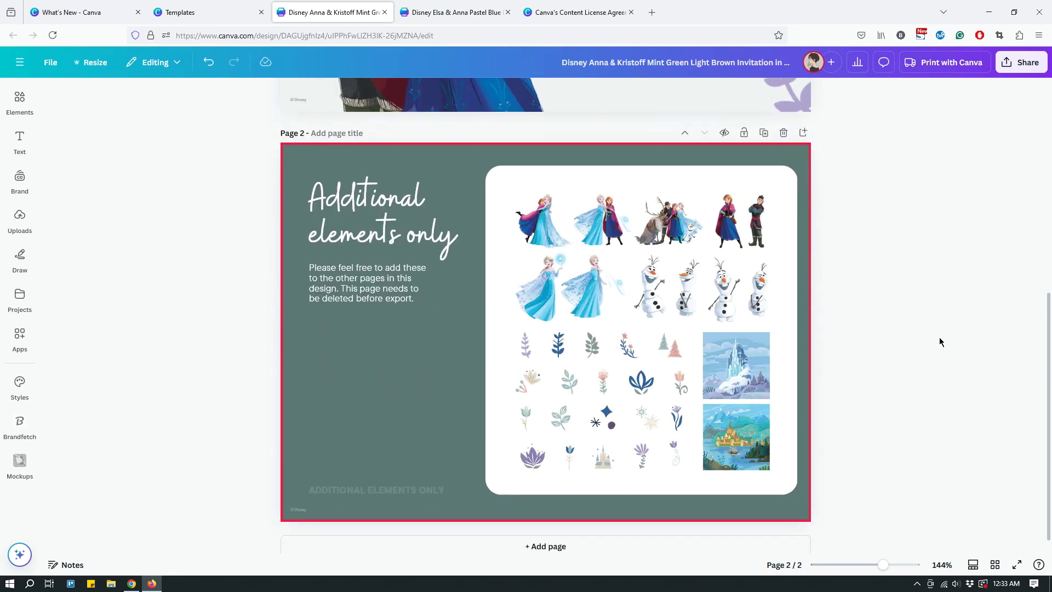
{"action": "scroll", "coordinate": [938, 338], "scroll_direction": "up", "scroll_amount": 6}
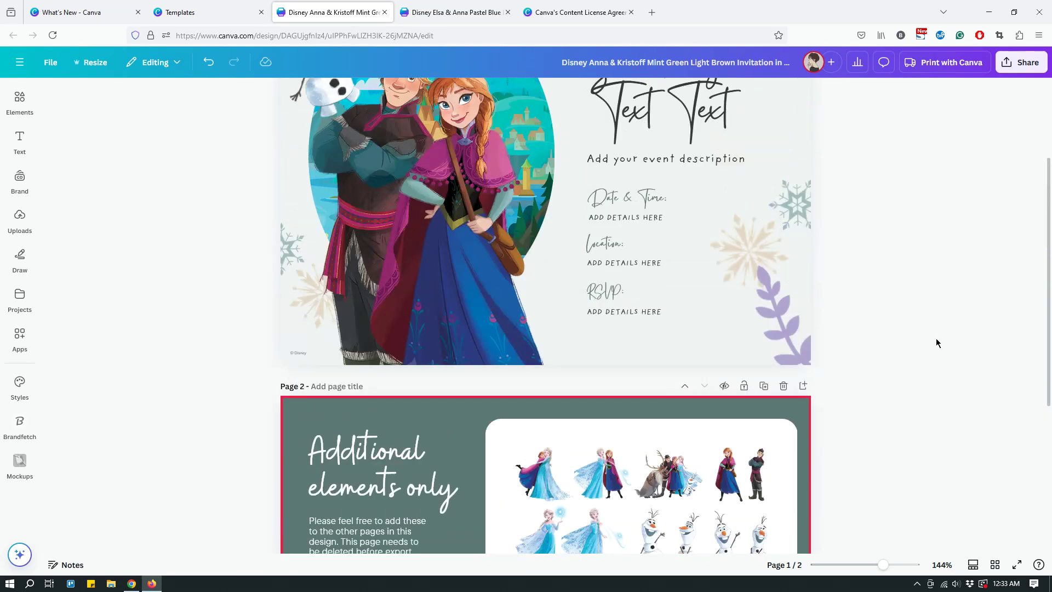
{"action": "scroll", "coordinate": [937, 345], "scroll_direction": "up", "scroll_amount": 3}
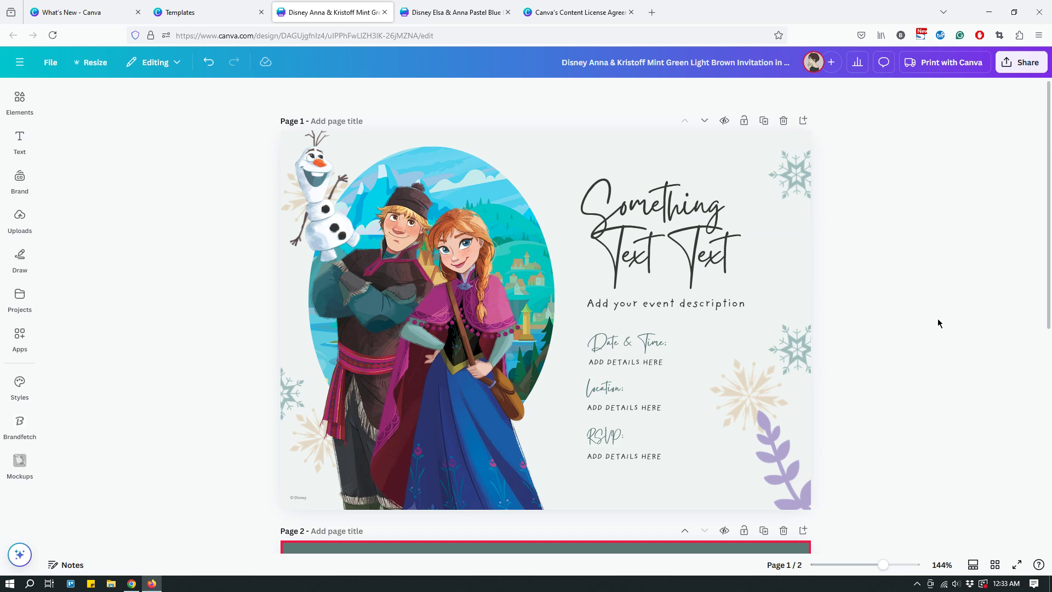
{"action": "left_click", "coordinate": [200, 14]}
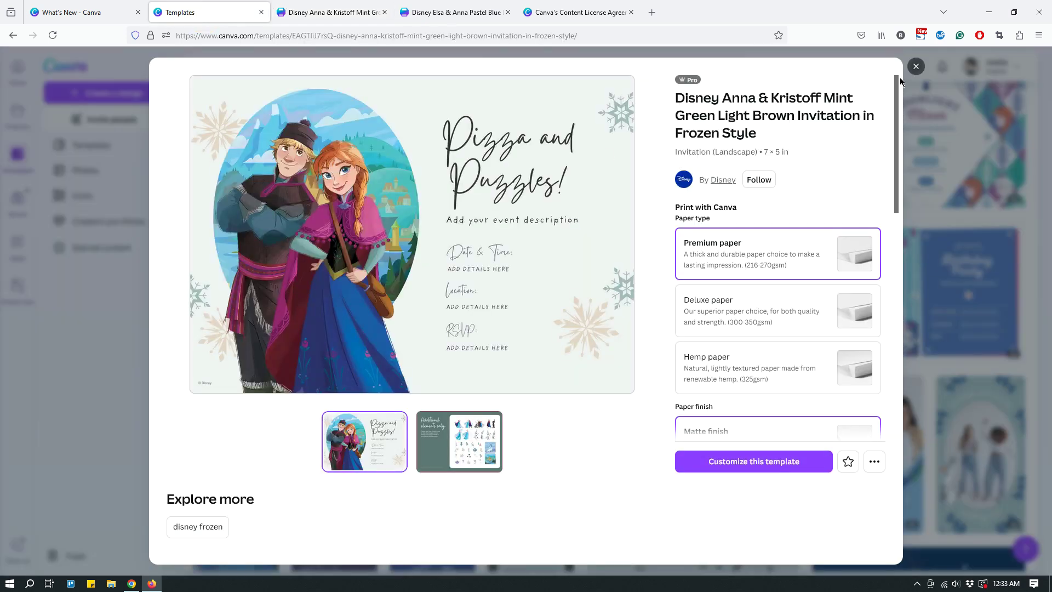
- Close the Pizza and Puzzles! details and scroll through the Disney All items grid
{"action": "left_click", "coordinate": [916, 66]}
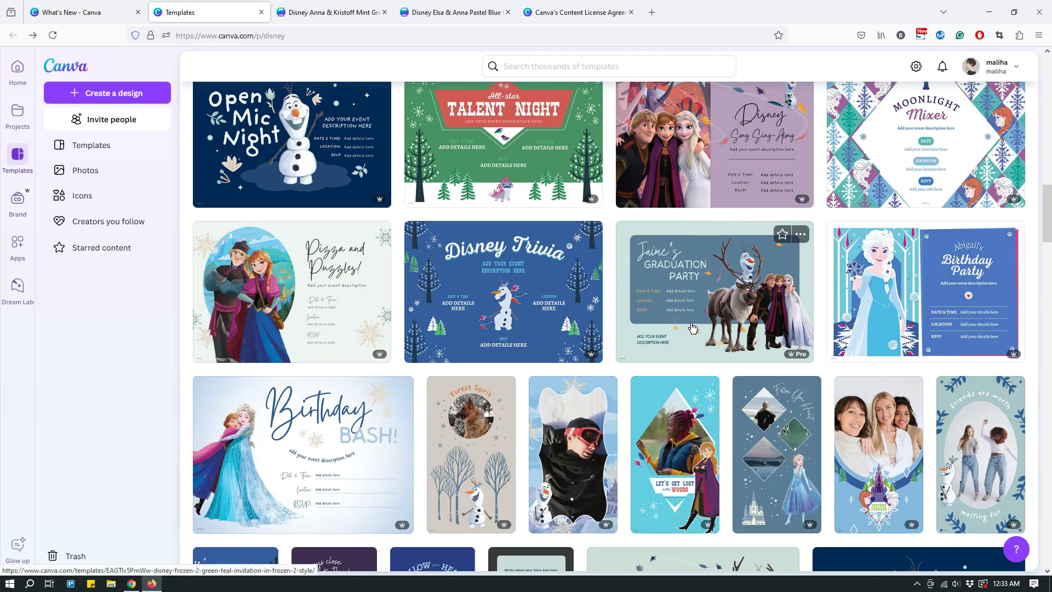
{"action": "scroll", "coordinate": [692, 339], "scroll_direction": "down", "scroll_amount": 6}
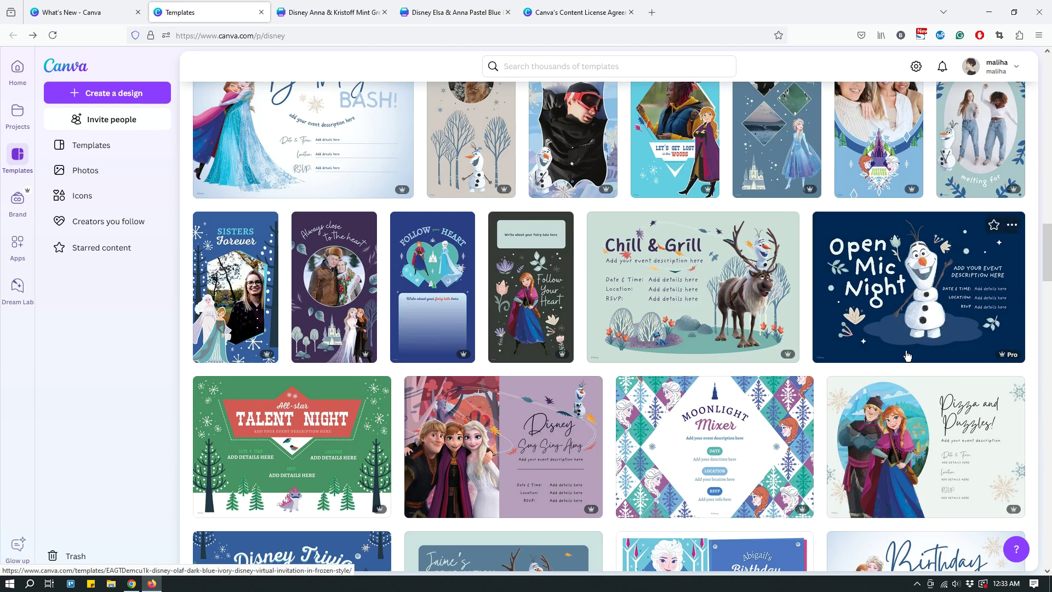
{"action": "scroll", "coordinate": [943, 351], "scroll_direction": "down", "scroll_amount": 5}
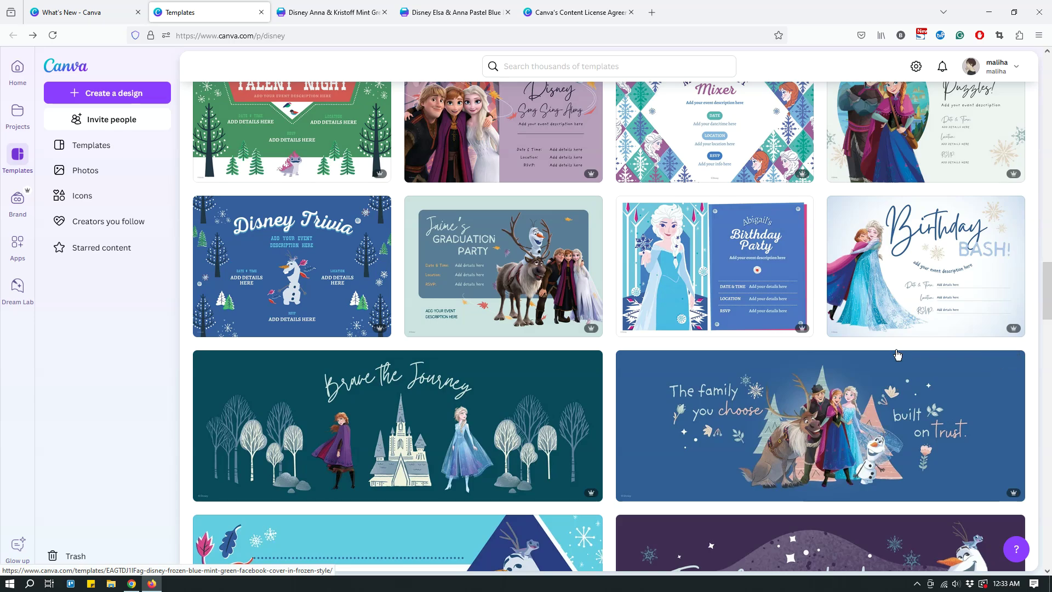
{"action": "scroll", "coordinate": [901, 361], "scroll_direction": "down", "scroll_amount": 6}
{"action": "scroll", "coordinate": [893, 362], "scroll_direction": "up", "scroll_amount": 5}
{"action": "scroll", "coordinate": [893, 362], "scroll_direction": "up", "scroll_amount": 5}
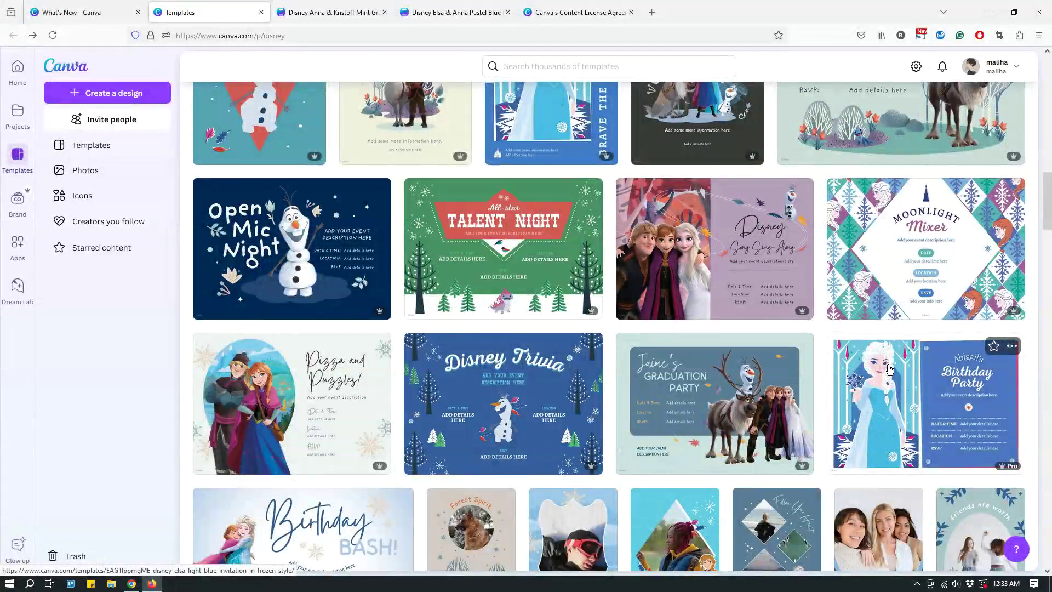
{"action": "scroll", "coordinate": [889, 368], "scroll_direction": "up", "scroll_amount": 5}
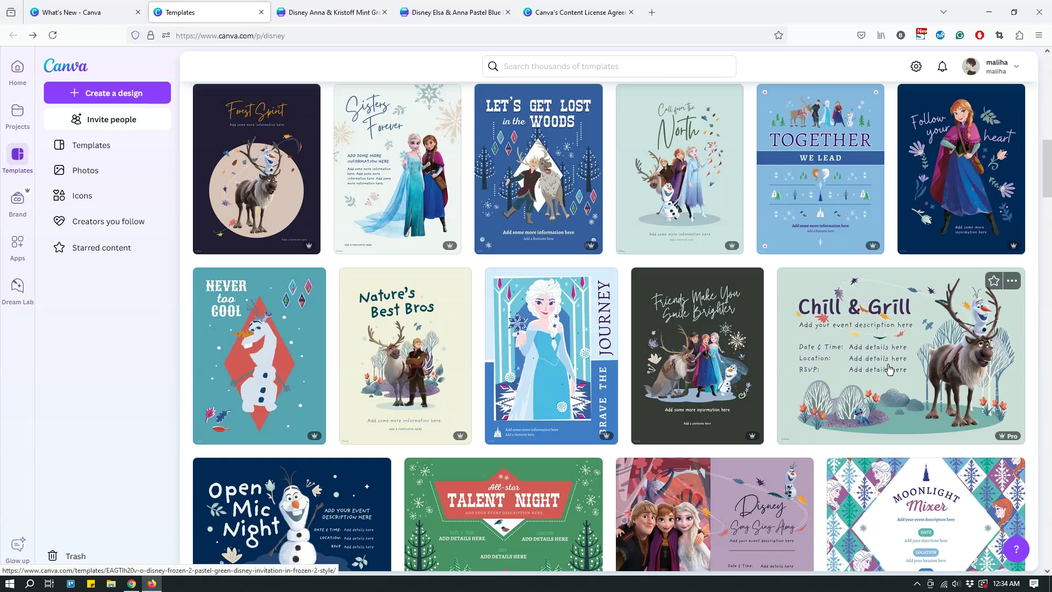
{"action": "scroll", "coordinate": [888, 368], "scroll_direction": "up", "scroll_amount": 4}
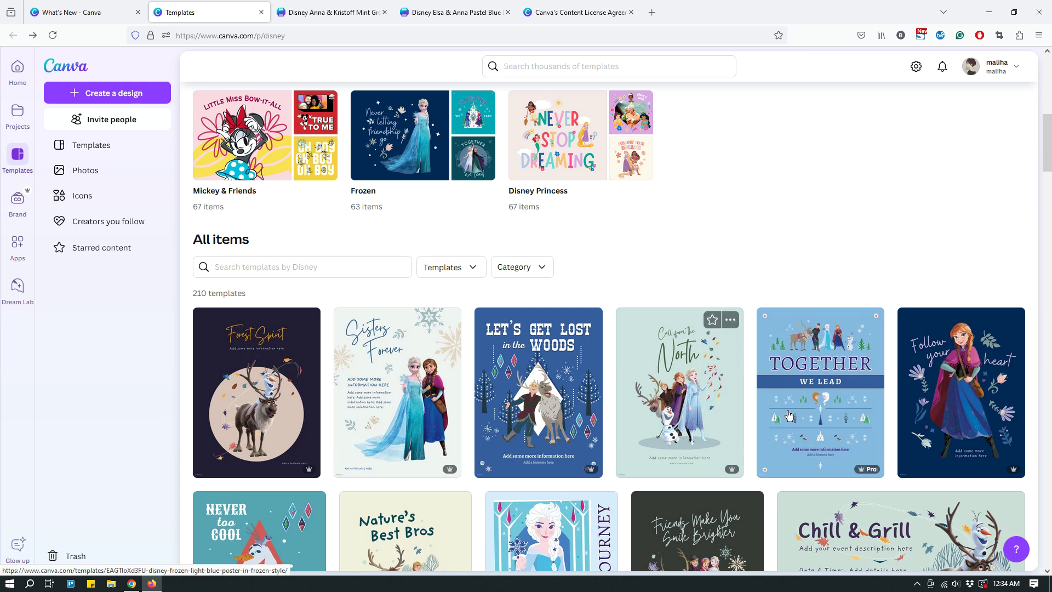
{"action": "scroll", "coordinate": [658, 417], "scroll_direction": "up", "scroll_amount": 5}
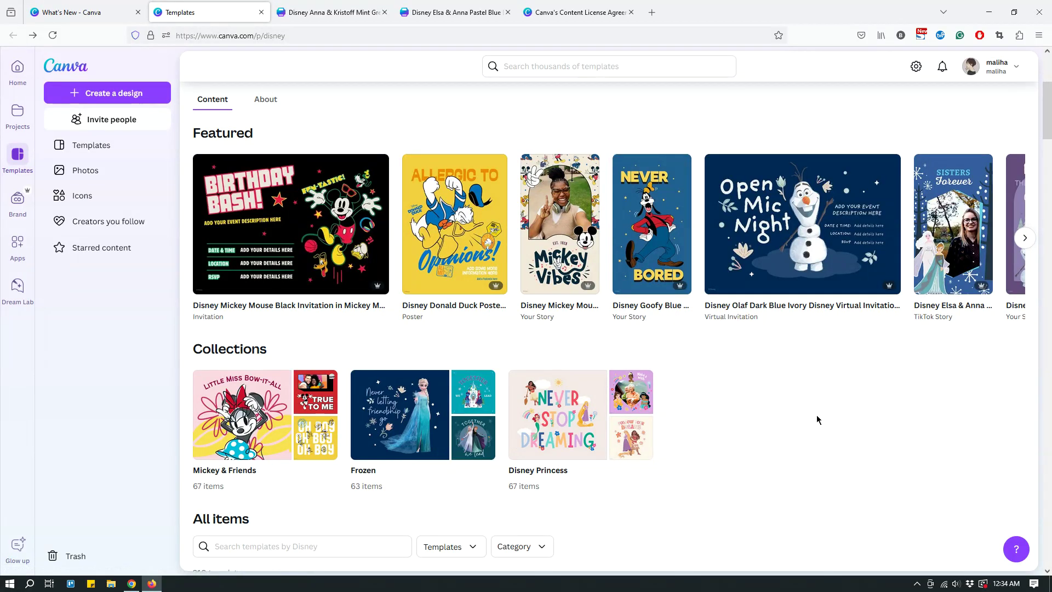
{"action": "scroll", "coordinate": [801, 436], "scroll_direction": "up", "scroll_amount": 4}
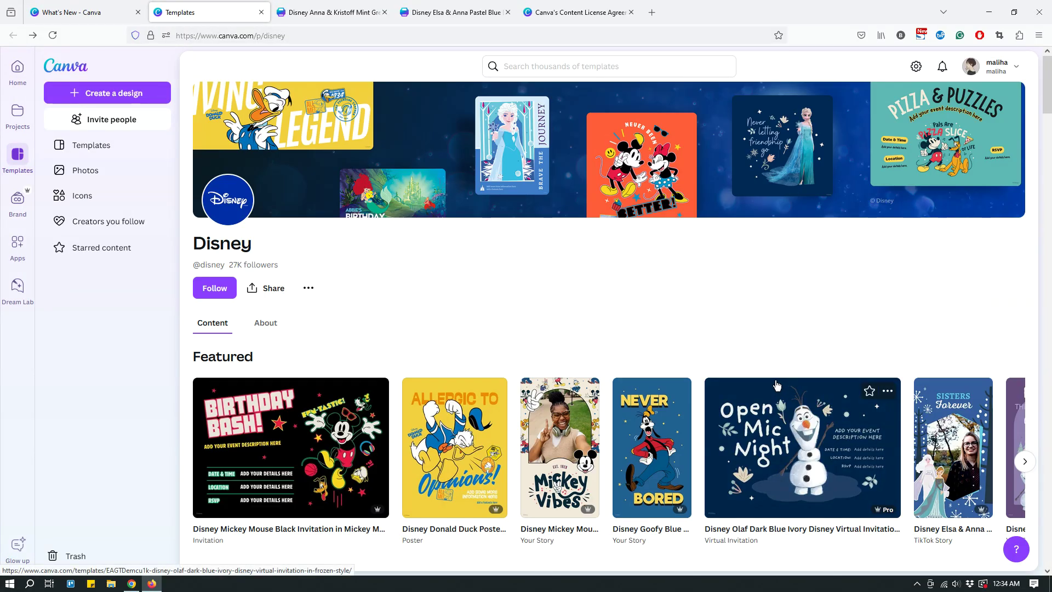
{"action": "scroll", "coordinate": [775, 391], "scroll_direction": "down", "scroll_amount": 4}
{"action": "scroll", "coordinate": [773, 393], "scroll_direction": "down", "scroll_amount": 7}
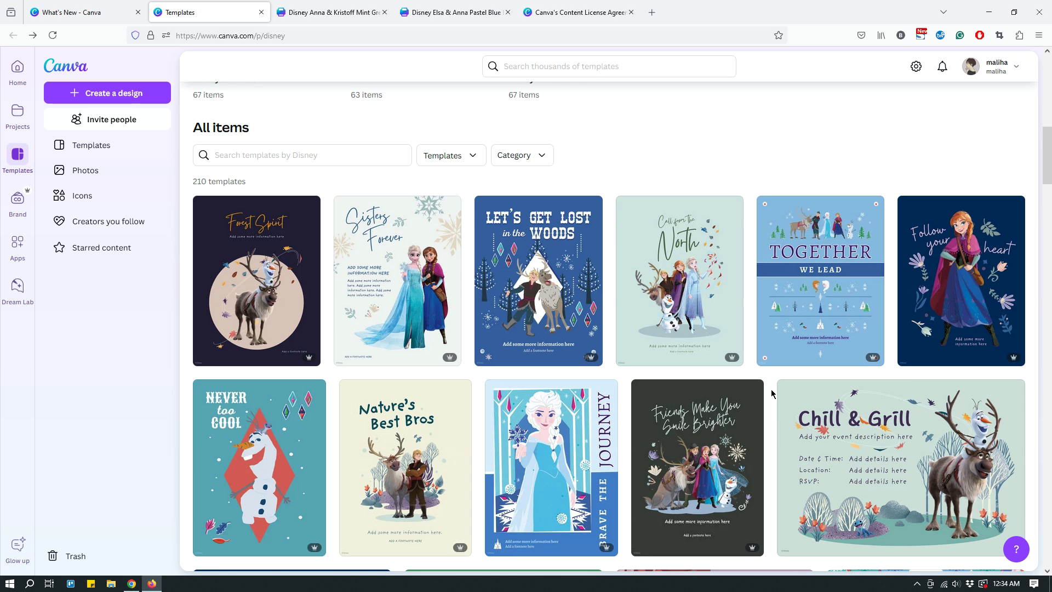
{"action": "scroll", "coordinate": [769, 390], "scroll_direction": "down", "scroll_amount": 10}
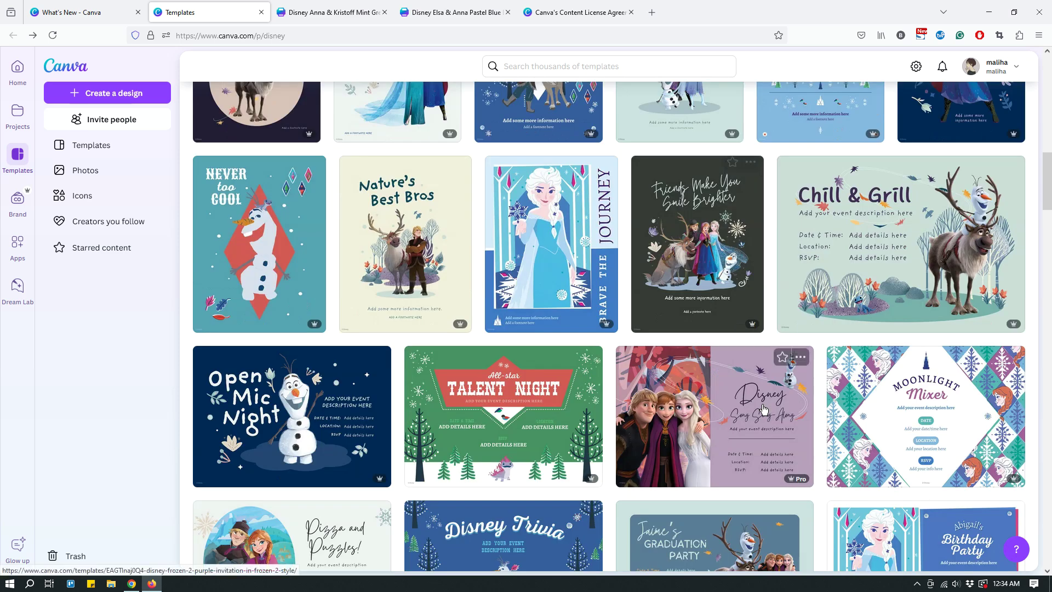
{"action": "scroll", "coordinate": [750, 411], "scroll_direction": "down", "scroll_amount": 6}
{"action": "scroll", "coordinate": [750, 410], "scroll_direction": "down", "scroll_amount": 5}
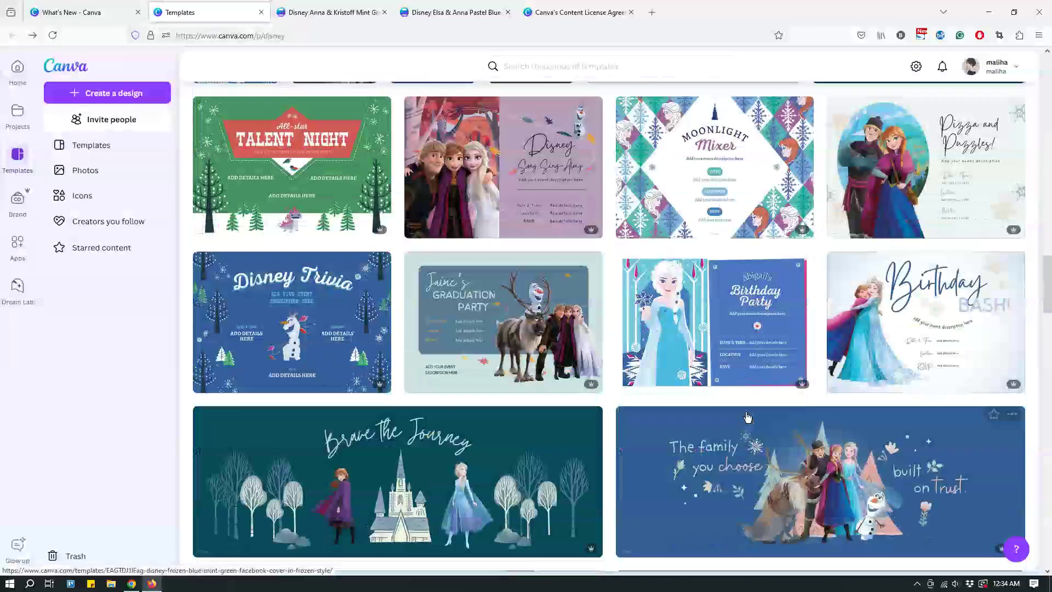
{"action": "scroll", "coordinate": [746, 423], "scroll_direction": "up", "scroll_amount": 4}
{"action": "scroll", "coordinate": [746, 424], "scroll_direction": "up", "scroll_amount": 15}
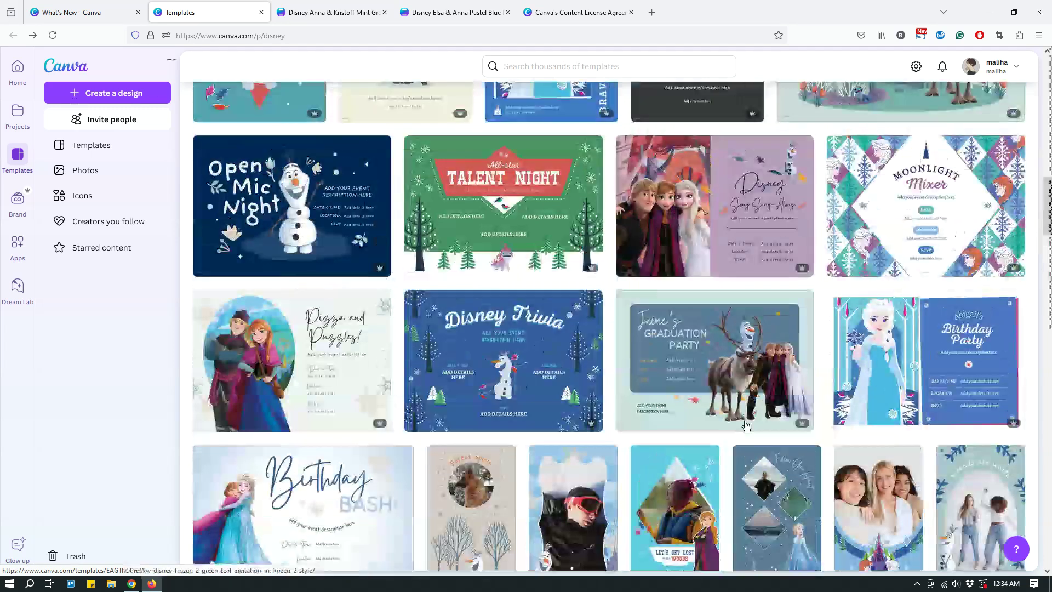